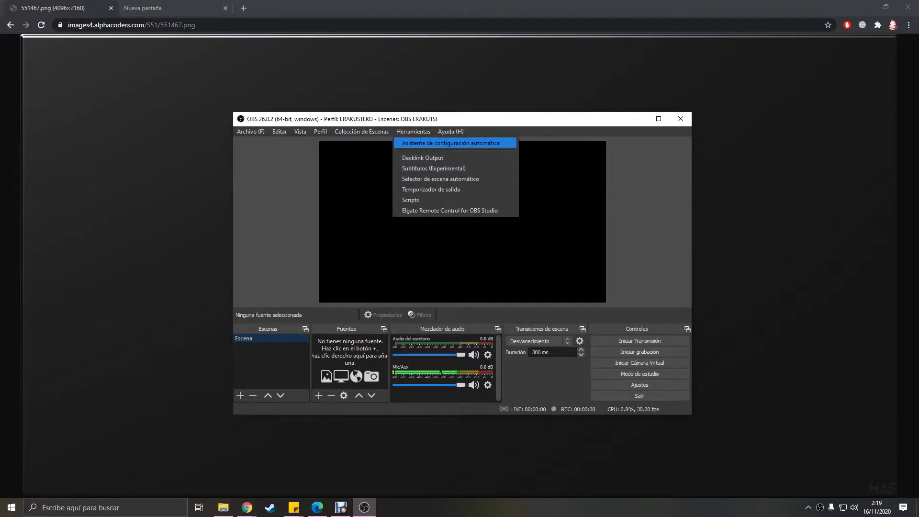
# Start the auto-configuration wizard optimised for streaming, with the base resolution set to Usar Actual (1920x1080)
pyautogui.click(450, 143)
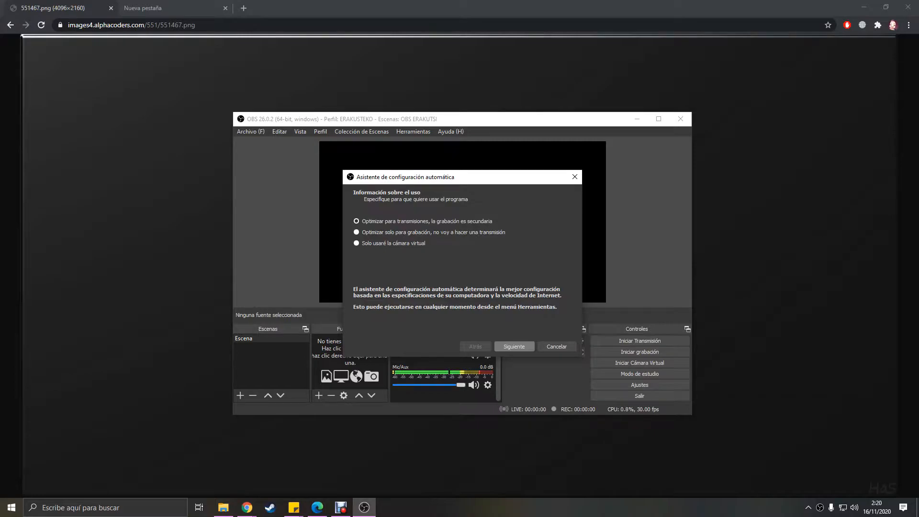
pyautogui.click(514, 346)
pyautogui.click(461, 222)
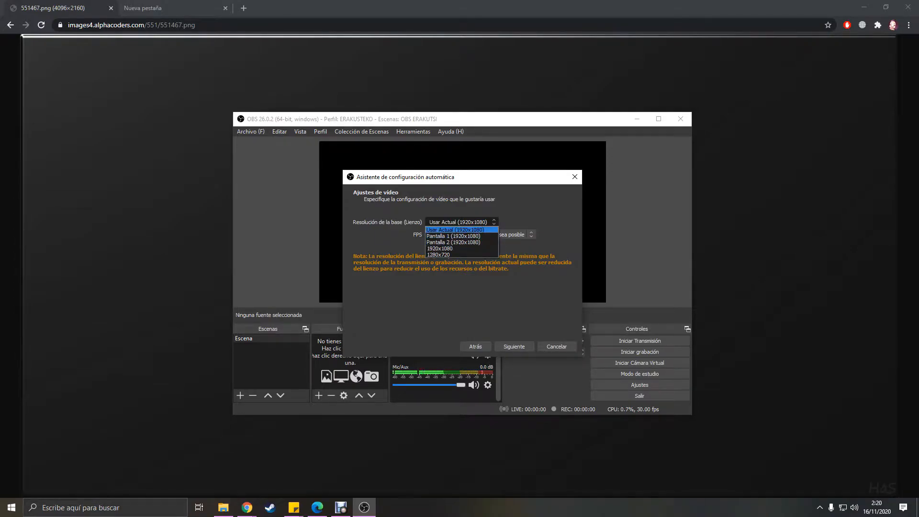
pyautogui.click(455, 230)
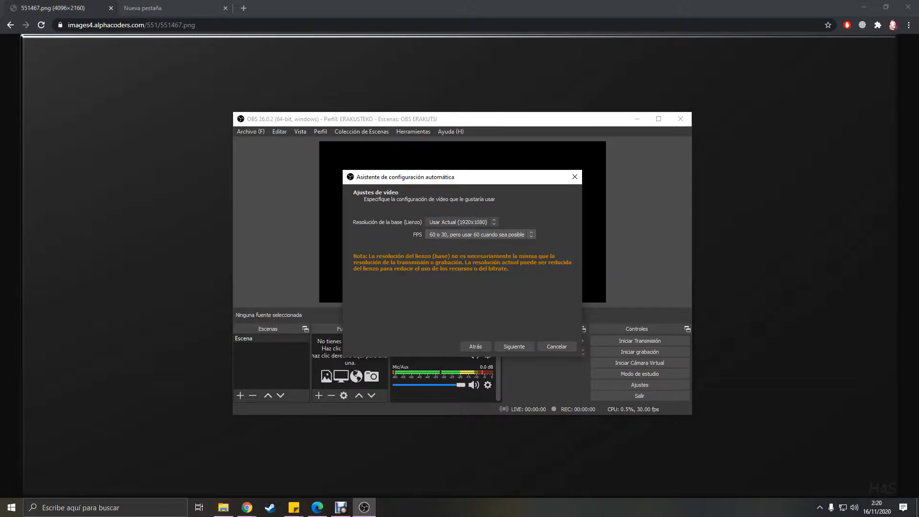
# Set the wizard's FPS to 60 o 30, pero usar 60 cuando sea posible, and choose Twitch as the streaming service
pyautogui.click(455, 234)
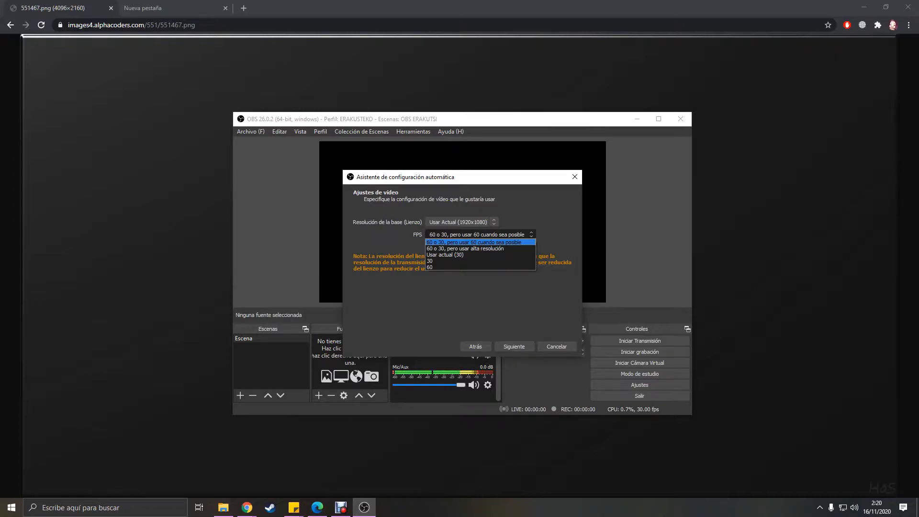
pyautogui.press('Down')
pyautogui.press('Up')
pyautogui.press('Return')
pyautogui.press('Return')
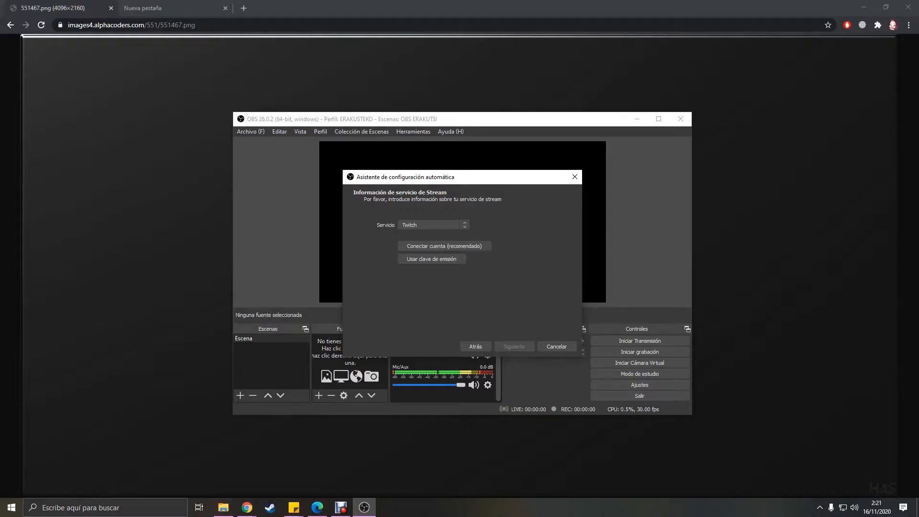
pyautogui.hotkey('alt', 'Down')
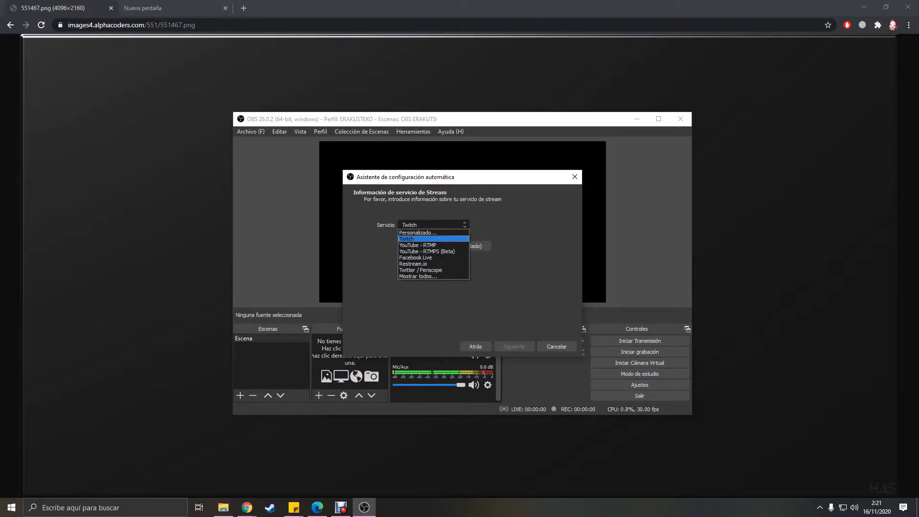
pyautogui.press('Return')
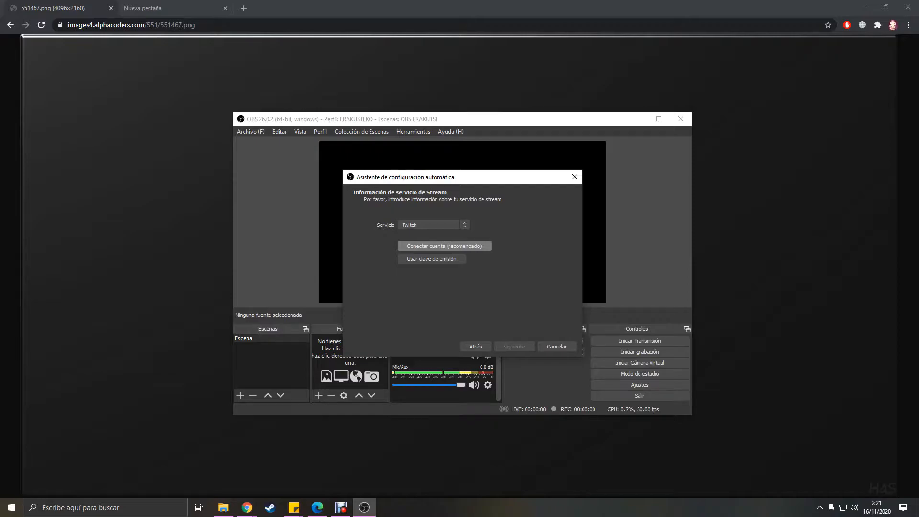
pyautogui.click(444, 246)
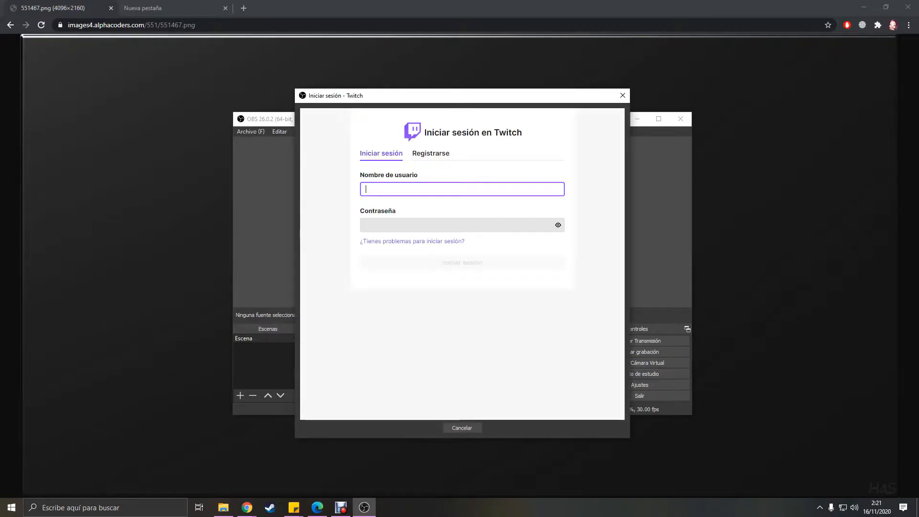
pyautogui.click(462, 225)
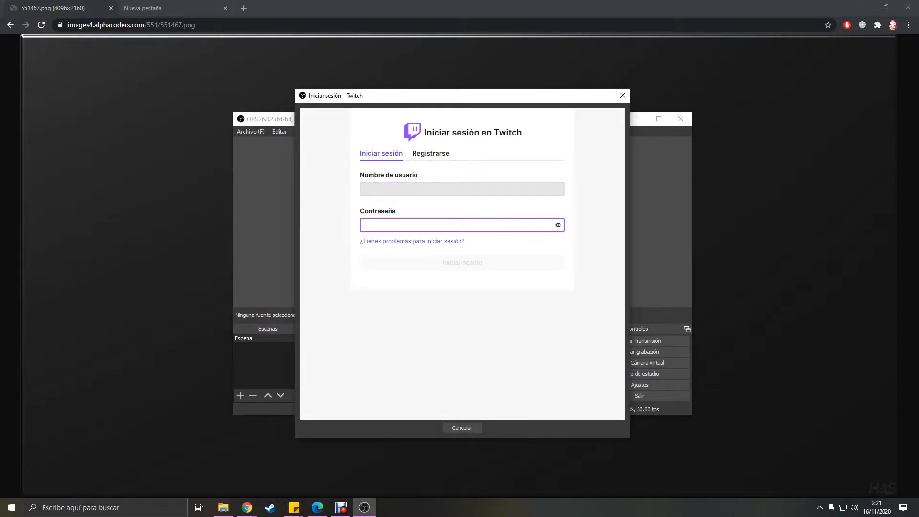
pyautogui.click(462, 189)
pyautogui.click(462, 225)
pyautogui.click(462, 189)
pyautogui.click(462, 225)
pyautogui.click(462, 189)
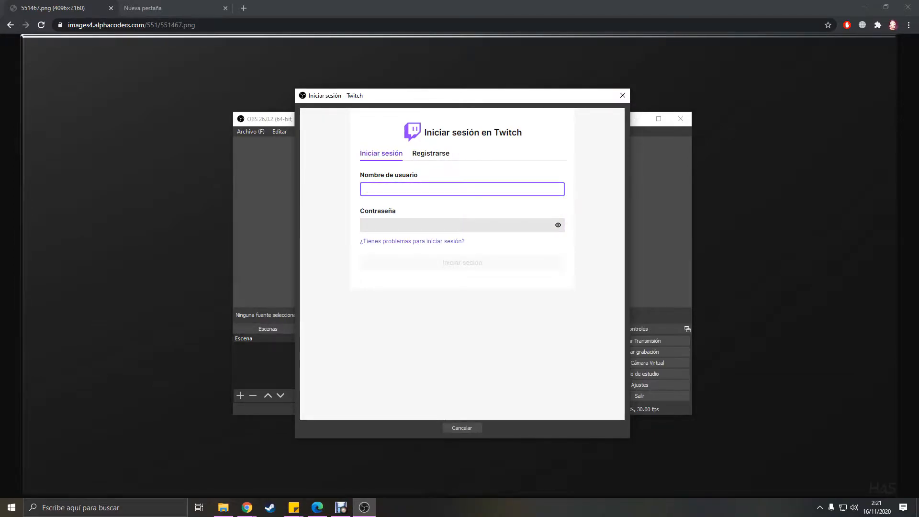
pyautogui.click(622, 96)
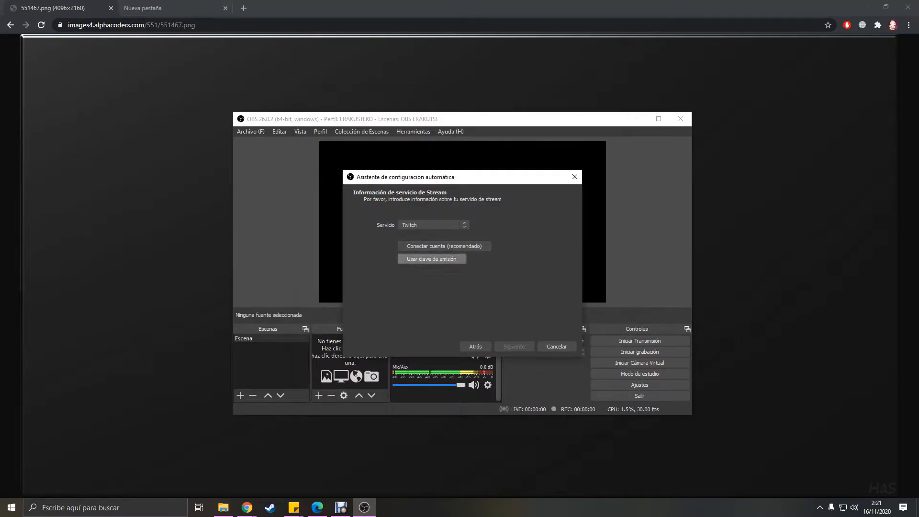
# Choose to use a stream key in the wizard, and switch to Twitch in the browser to open the creator dashboard's channel preferences
pyautogui.click(431, 258)
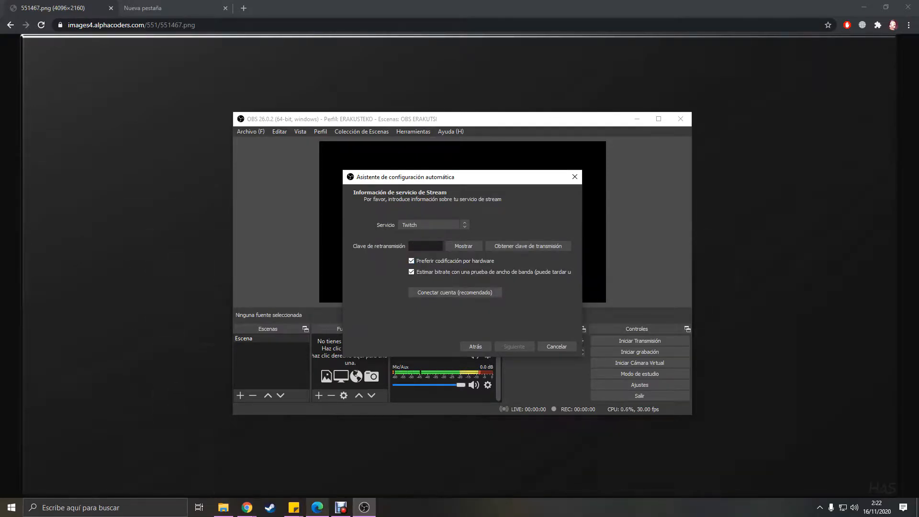
pyautogui.hotkey('alt', 'Tab')
pyautogui.click(907, 46)
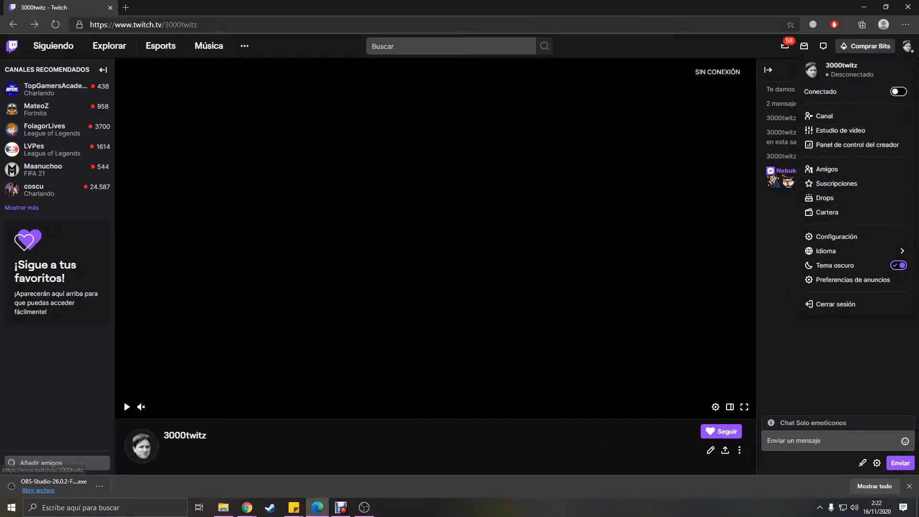
pyautogui.click(907, 46)
pyautogui.click(907, 46)
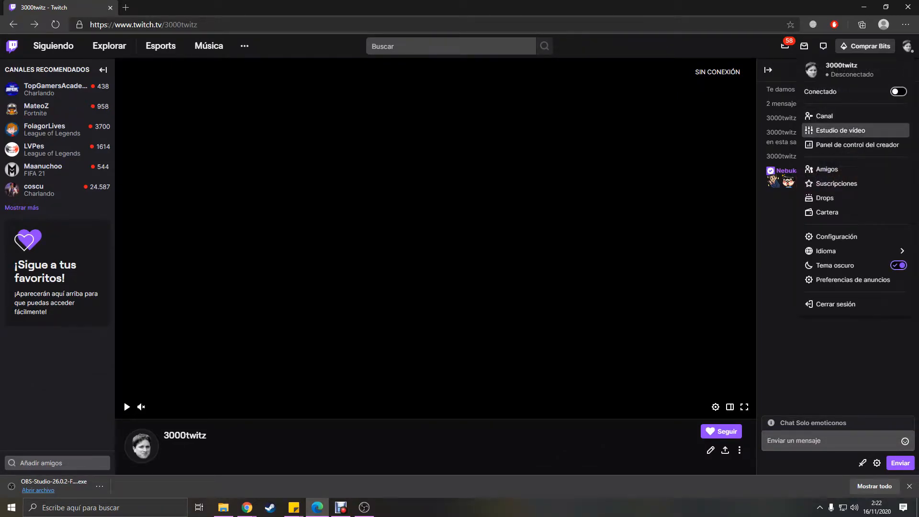
pyautogui.click(856, 145)
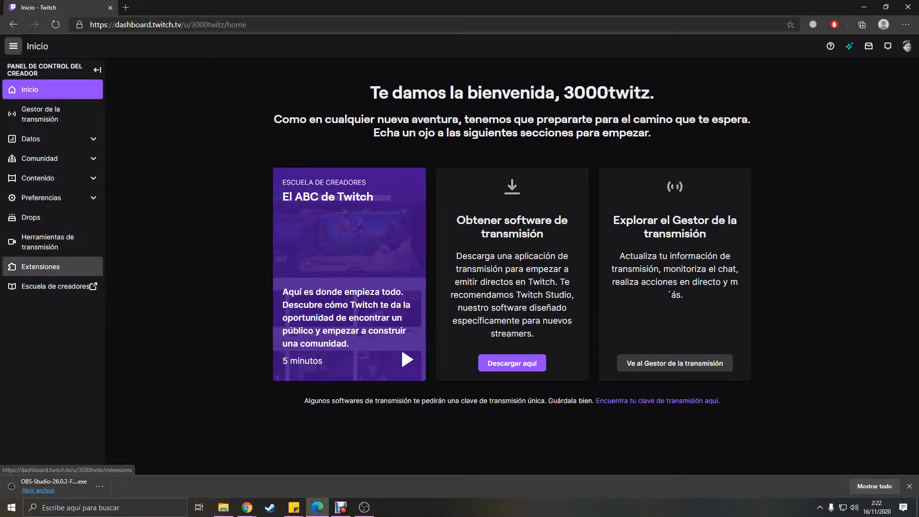
pyautogui.click(52, 197)
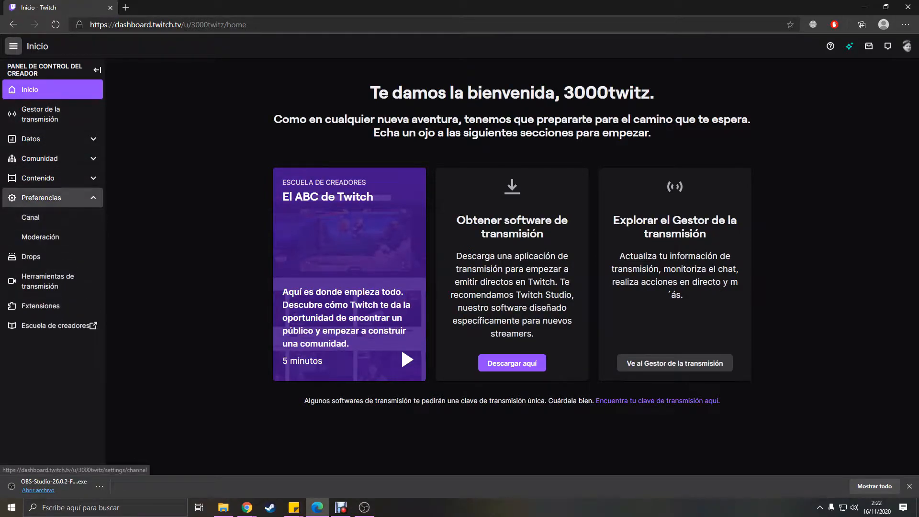
pyautogui.click(30, 216)
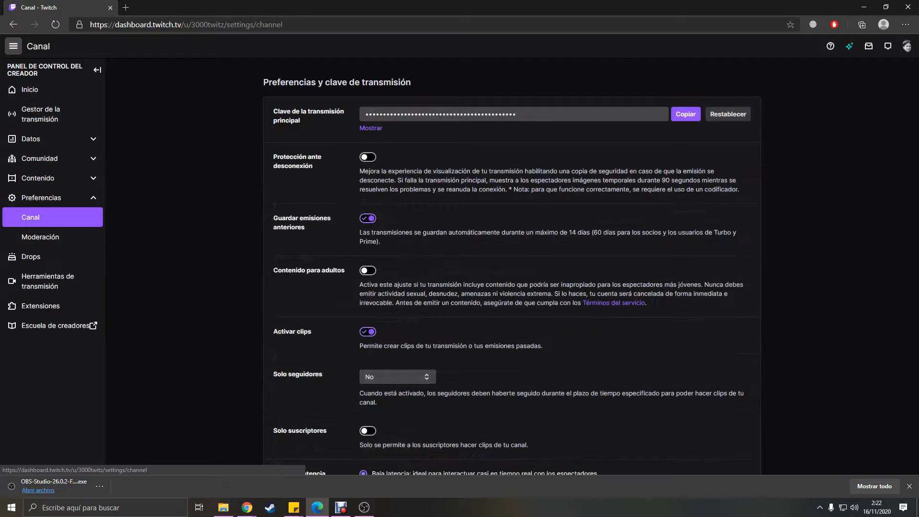
# Copy the primary stream key from the Twitch channel preferences
pyautogui.moveTo(365, 115); pyautogui.dragTo(518, 115)
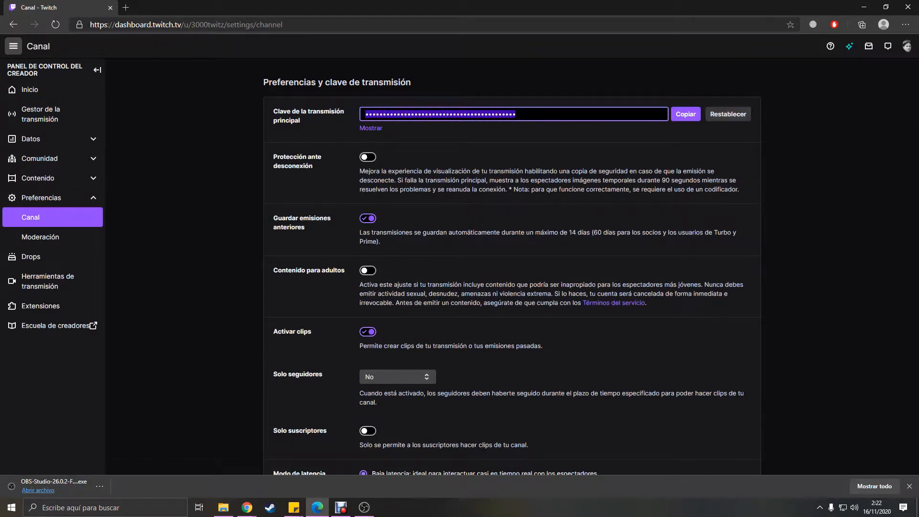
pyautogui.click(518, 134)
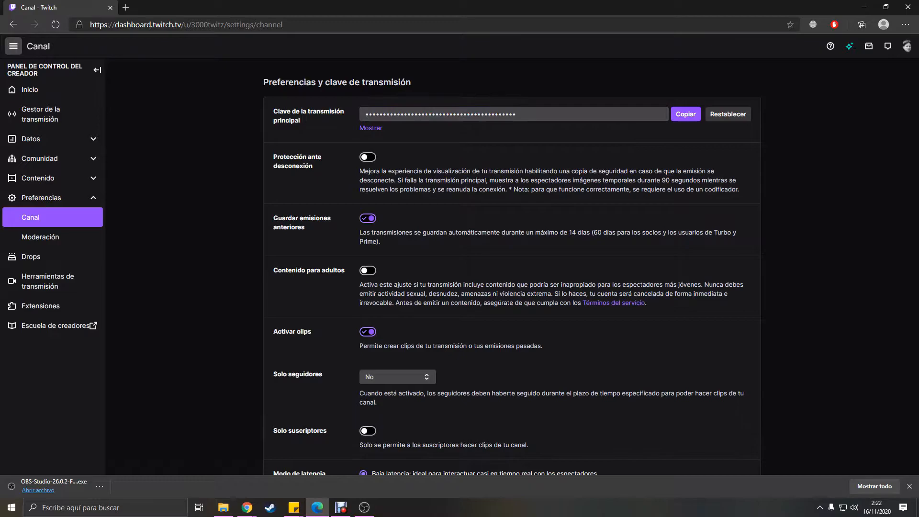
pyautogui.moveTo(273, 111); pyautogui.dragTo(302, 121)
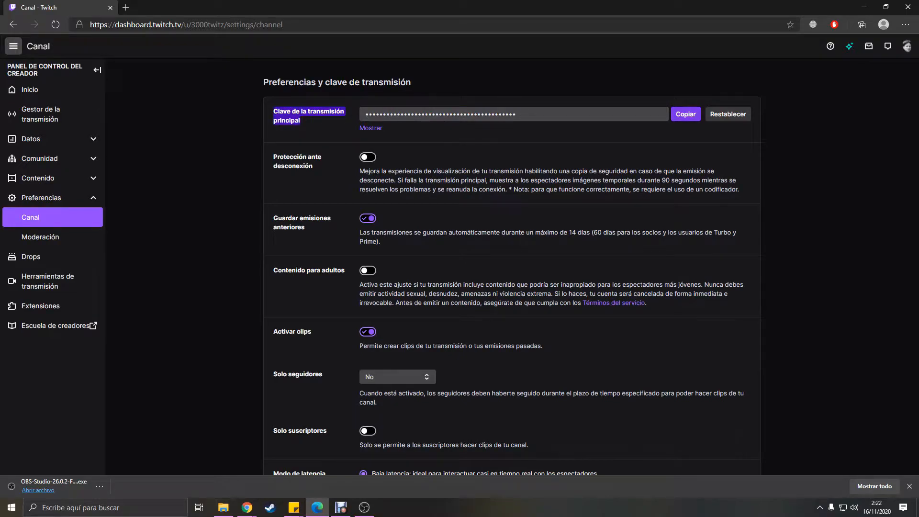
pyautogui.click(686, 114)
# Switch back to OBS, paste the stream key into the wizard, and complete it by applying the recommended configuration
pyautogui.click(364, 507)
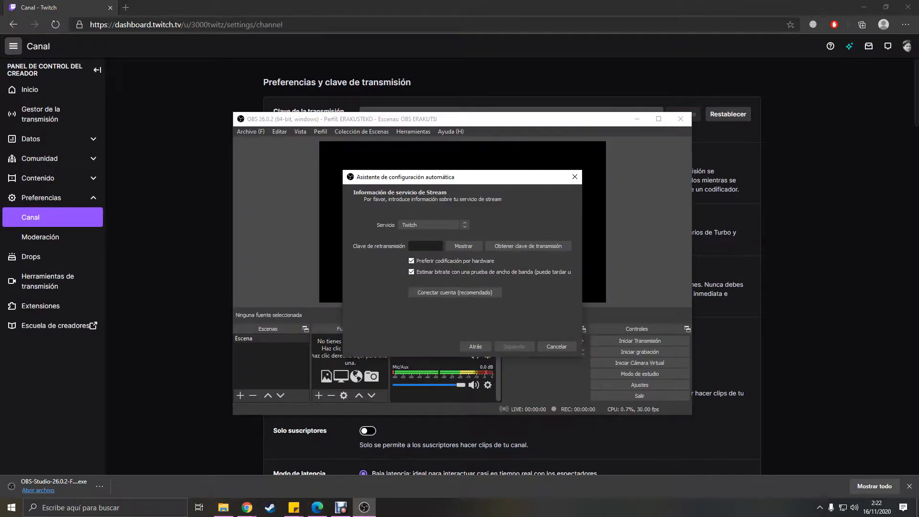
pyautogui.hotkey('ctrl', 'v')
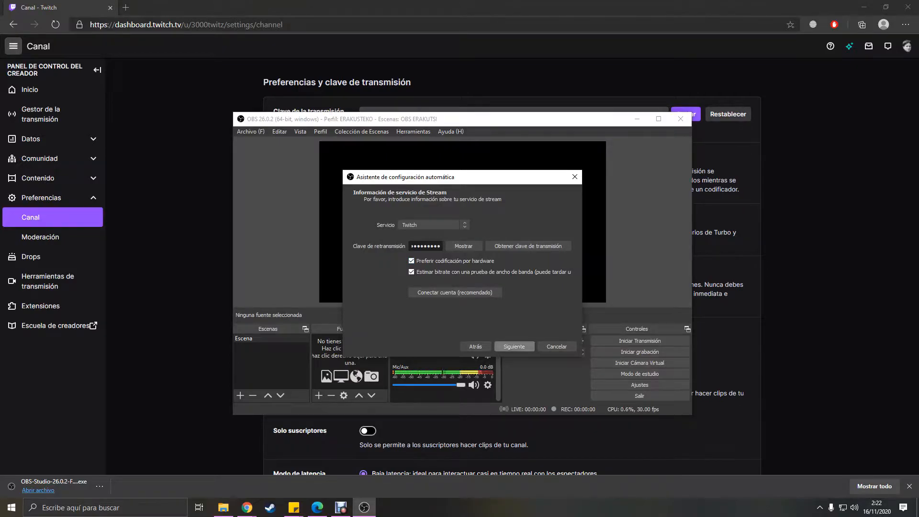
pyautogui.click(514, 346)
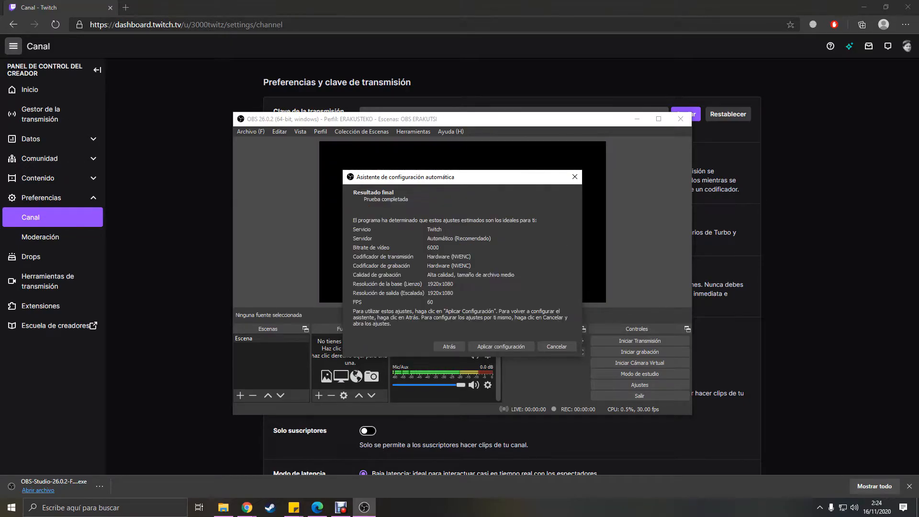
pyautogui.press('Return')
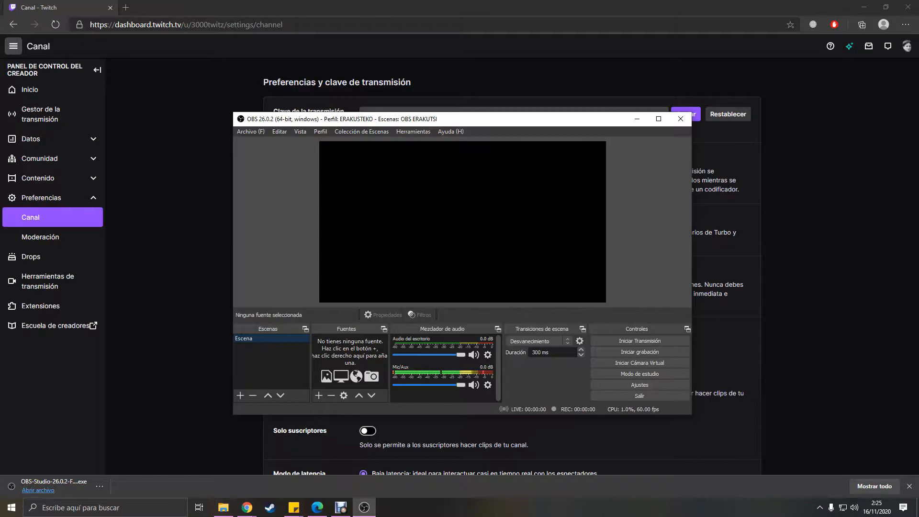
# In the audio settings, select Línea (7- AG06/AG03) for both desktop audio and the first Mic/auxiliary device, and accept the settings
pyautogui.click(250, 131)
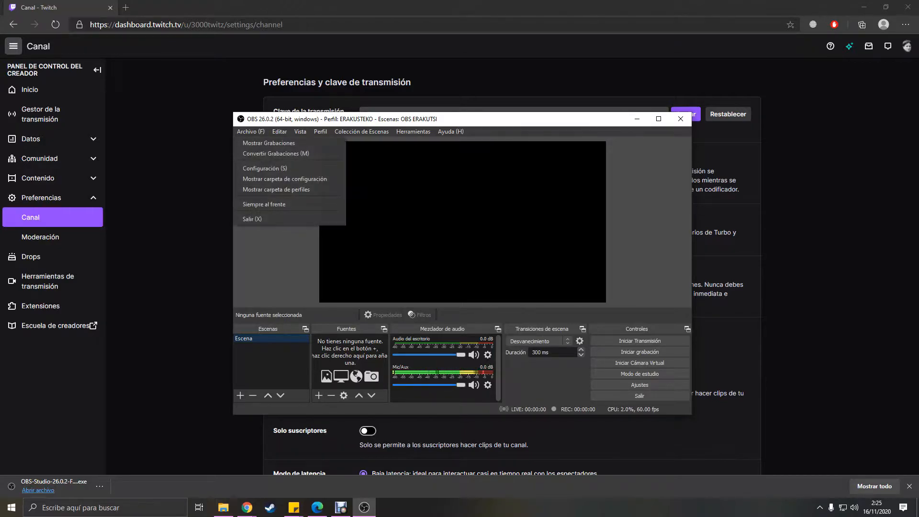
pyautogui.click(265, 168)
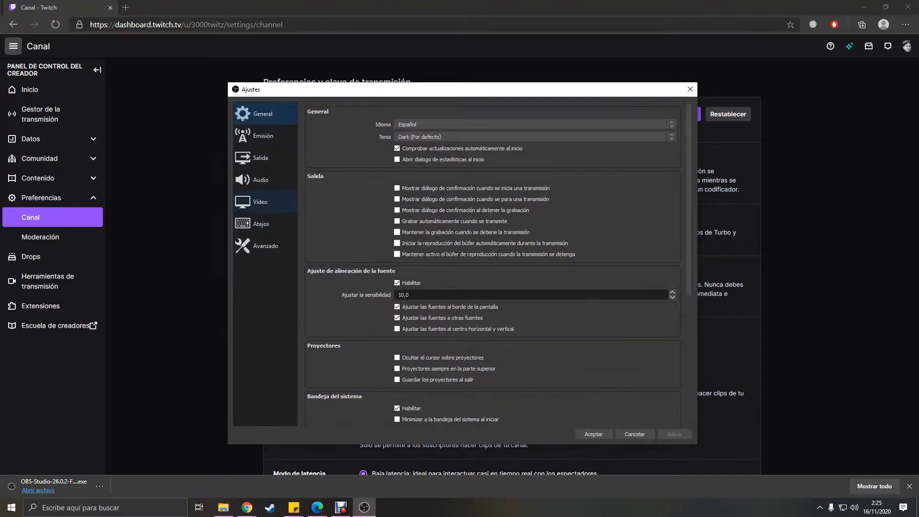
pyautogui.click(261, 180)
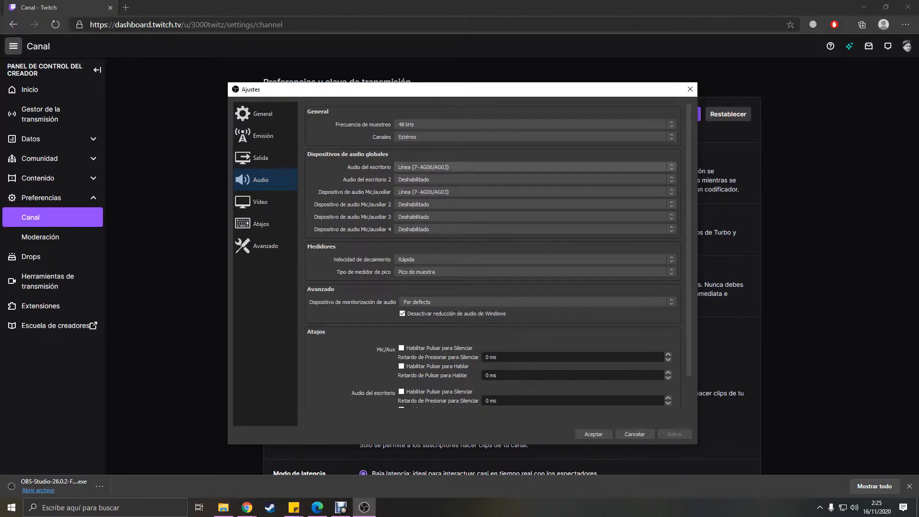
pyautogui.click(531, 167)
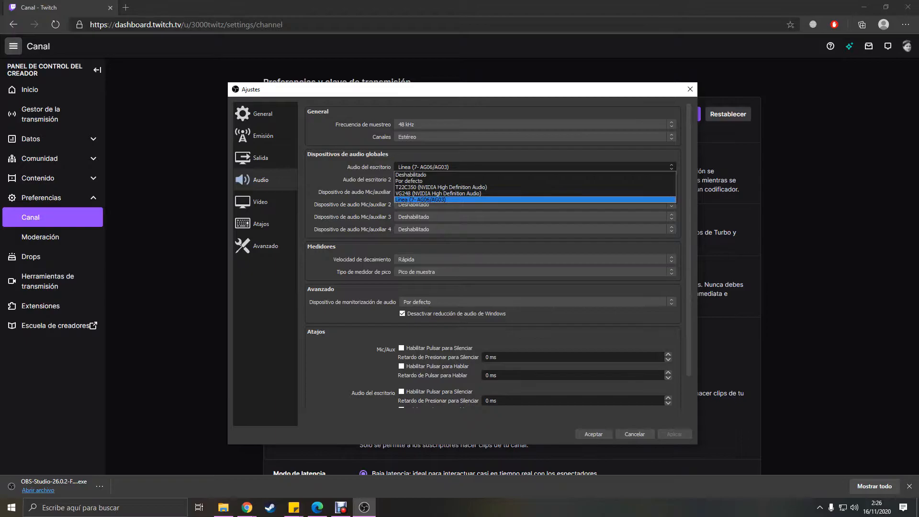
pyautogui.press('Return')
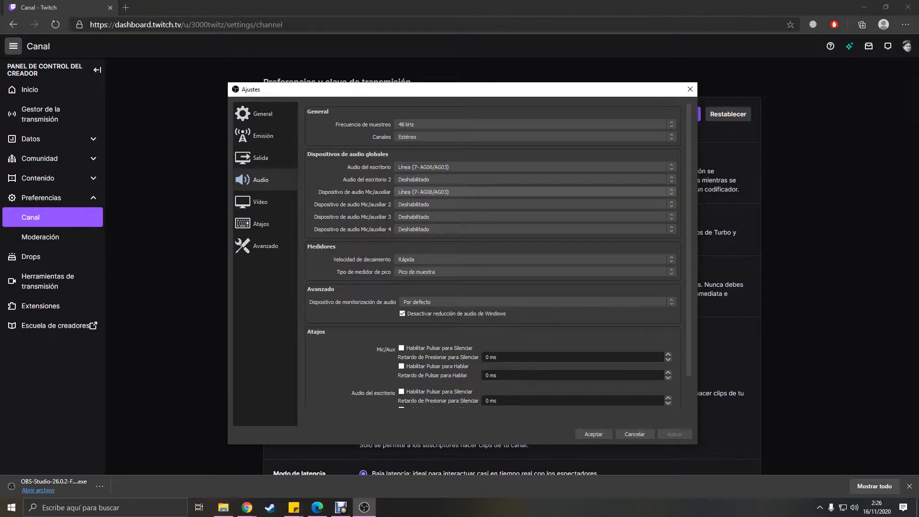
pyautogui.click(535, 192)
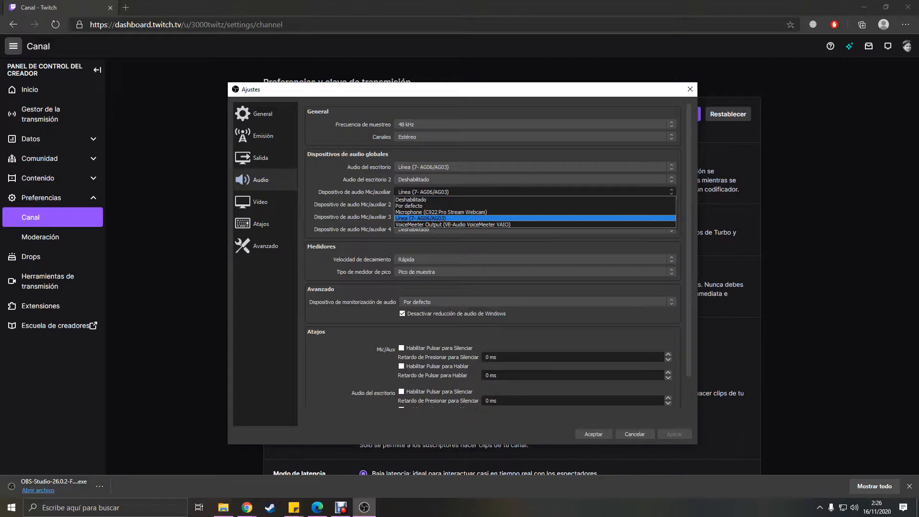
pyautogui.click(479, 218)
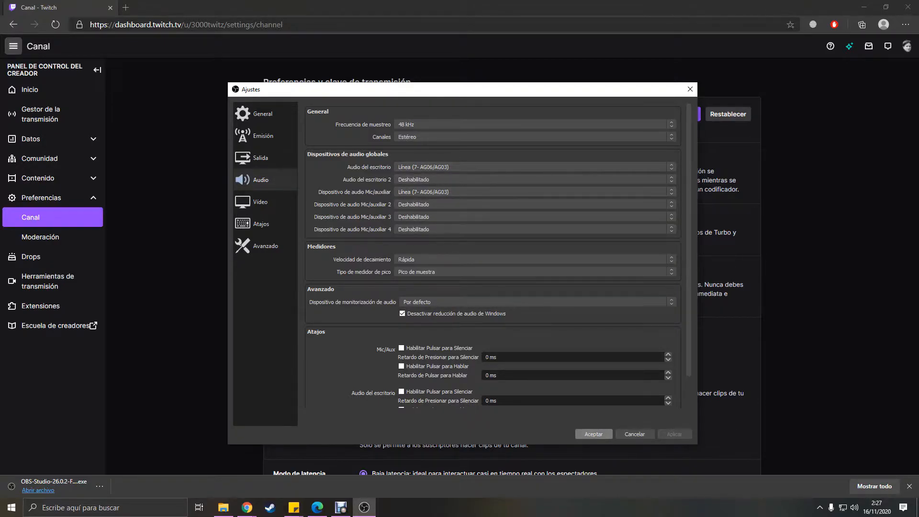
pyautogui.click(593, 433)
pyautogui.moveTo(442, 329)
pyautogui.mouseDown()
pyautogui.moveTo(474, 315)
pyautogui.moveTo(445, 328)
pyautogui.mouseUp()
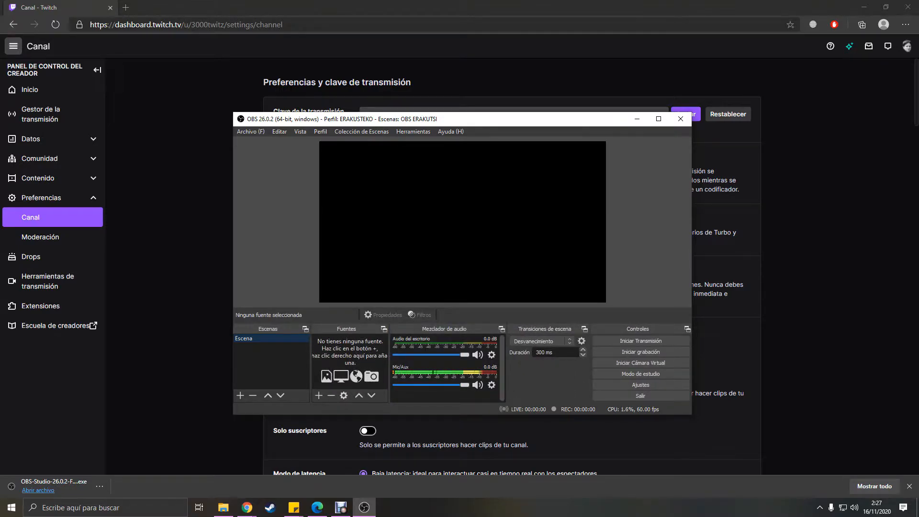
pyautogui.moveTo(464, 385)
pyautogui.mouseDown()
pyautogui.moveTo(393, 385)
pyautogui.moveTo(465, 384)
pyautogui.mouseUp()
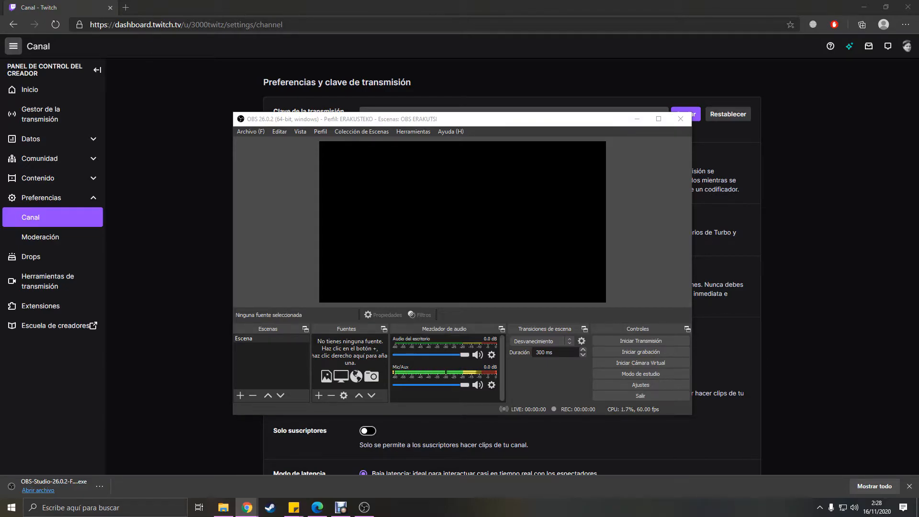
# Add a new scene named INTROA to the scene list
pyautogui.click(259, 339)
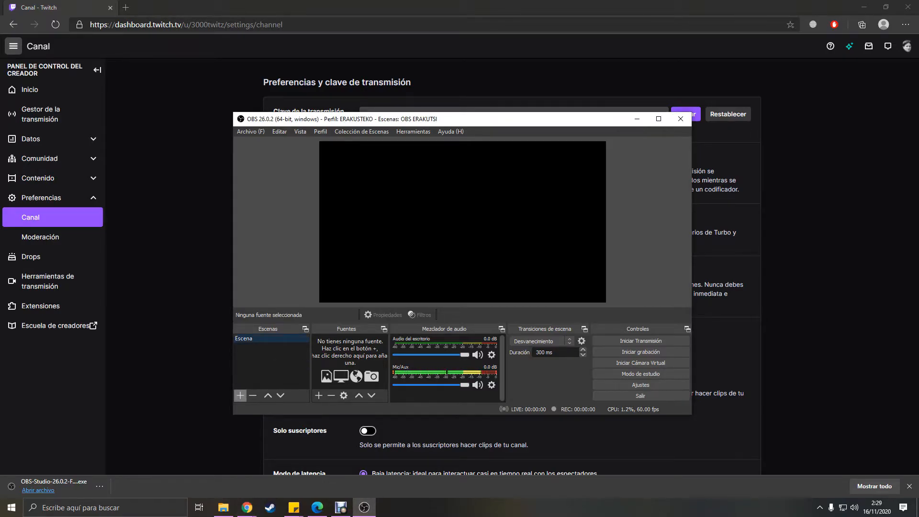
pyautogui.rightClick(254, 361)
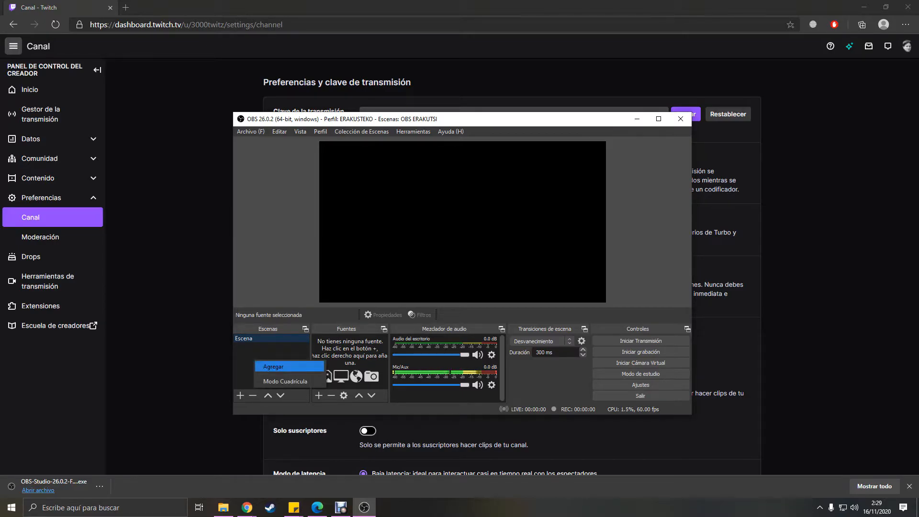
pyautogui.click(261, 366)
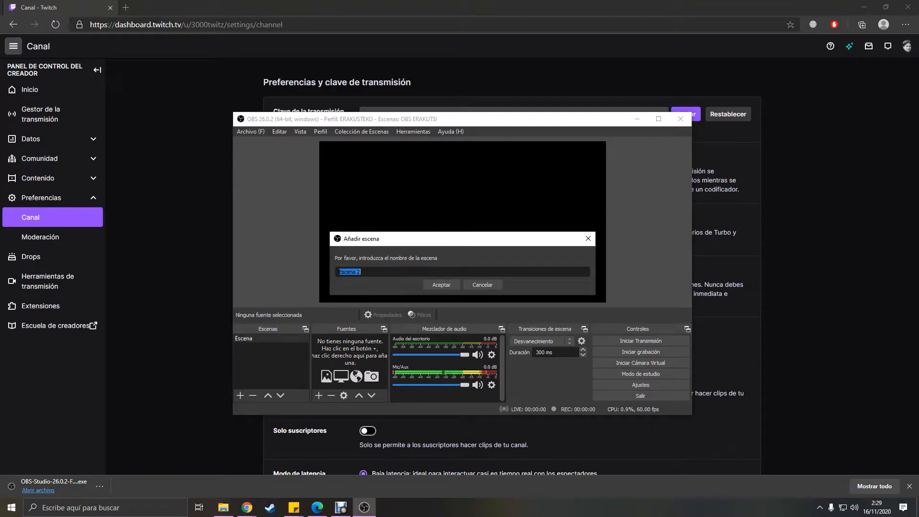
pyautogui.write('INTROA')
pyautogui.press('Return')
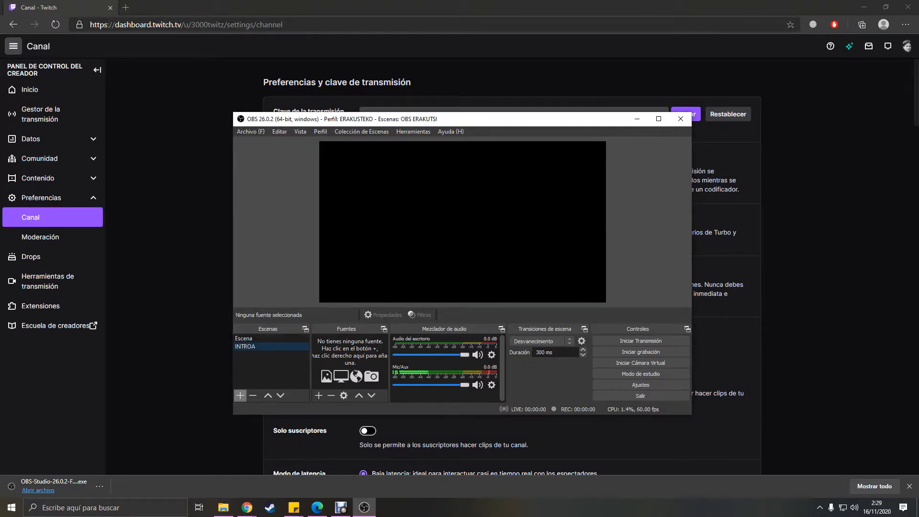
# Add another scene named HITZEITEKO TXOKOA
pyautogui.click(240, 395)
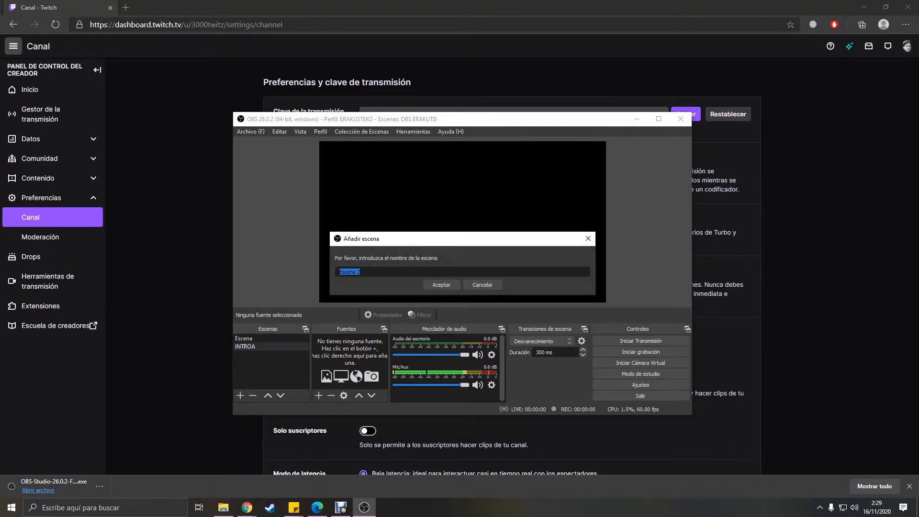
pyautogui.write('HITZEITEKO TX')
pyautogui.write('OKOA')
pyautogui.press('BackSpace')
pyautogui.write('KOA')
pyautogui.press('Return')
# Add a scene named BIDEOJOKOA
pyautogui.click(240, 395)
pyautogui.write('BIDEOJOKOA')
pyautogui.press('Return')
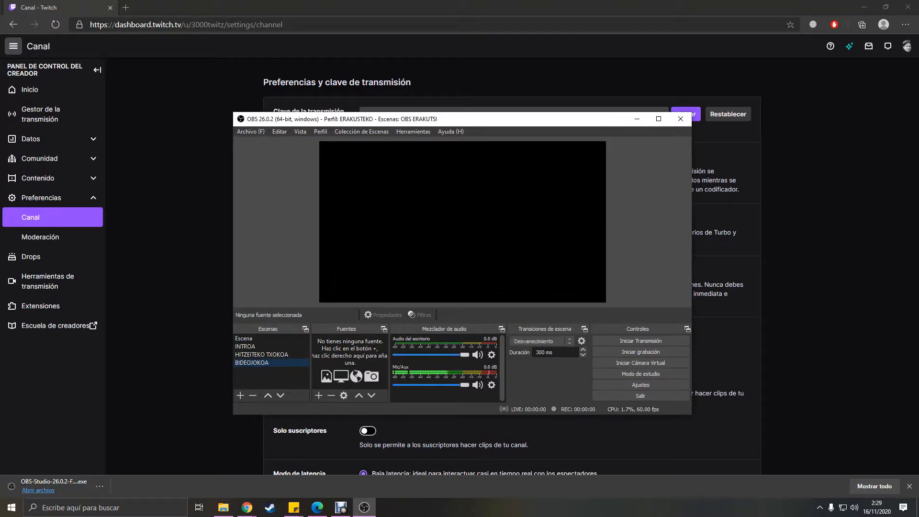
pyautogui.click(252, 395)
pyautogui.click(516, 282)
# Add a scene named AGURRA at the end of the scene list
pyautogui.click(240, 395)
pyautogui.write('AGUYRR')
pyautogui.press('BackSpace')
pyautogui.press('BackSpace')
pyautogui.press('BackSpace')
pyautogui.write('RRA')
pyautogui.press('Return')
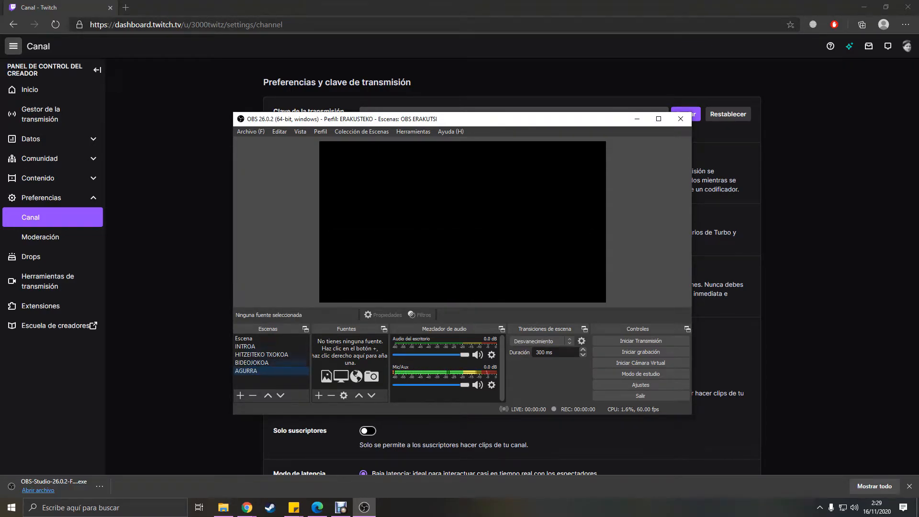
# In the HITZEITEKO TXOKOA scene, create a new video capture device source named WEBCAM
pyautogui.click(245, 346)
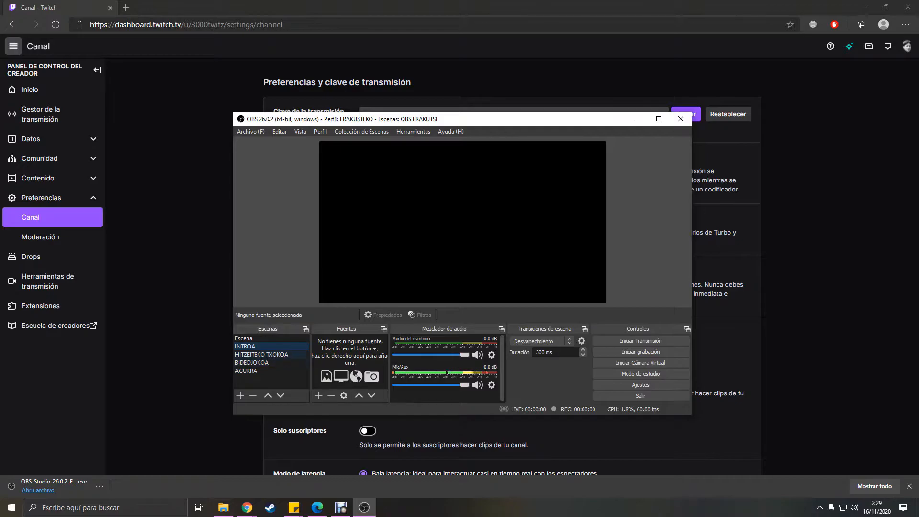
pyautogui.click(261, 355)
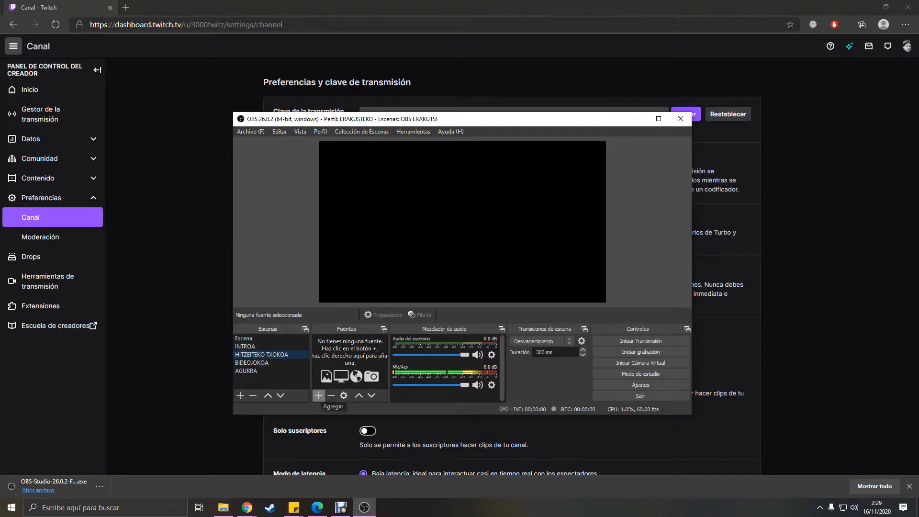
pyautogui.click(318, 396)
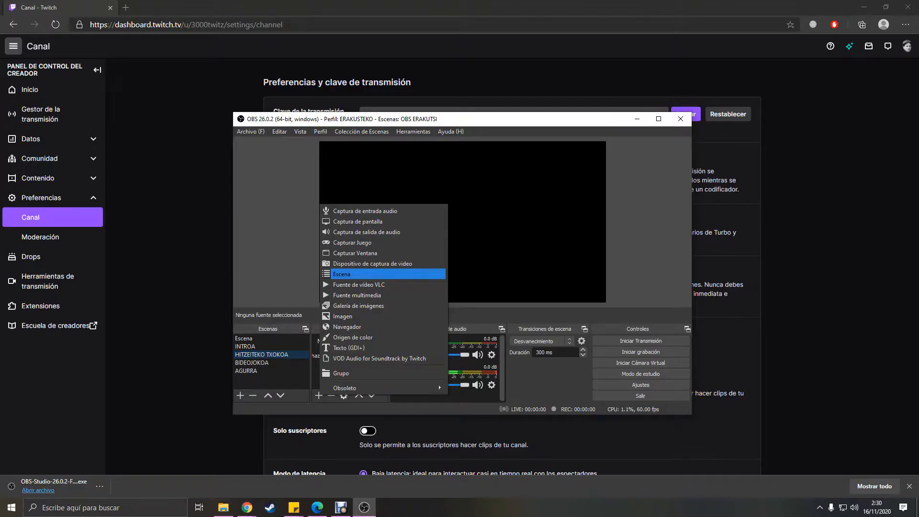
pyautogui.click(317, 386)
pyautogui.click(324, 391)
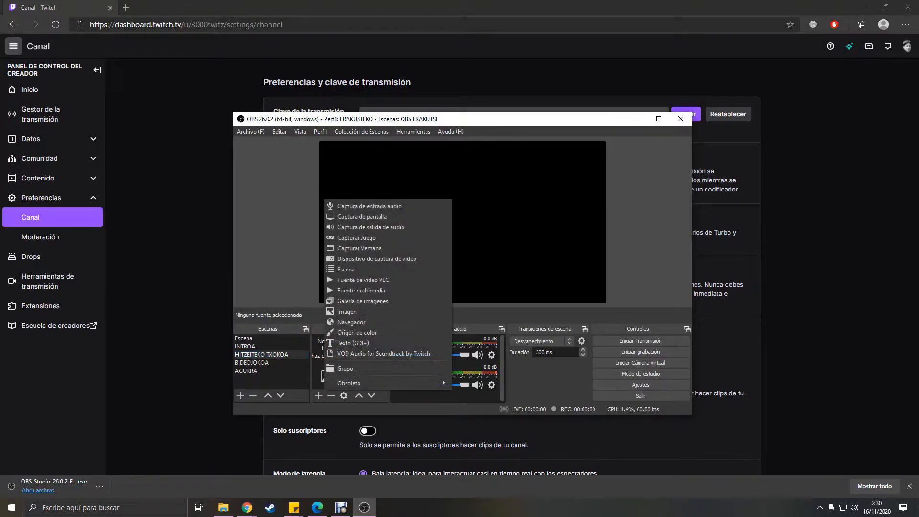
pyautogui.moveTo(349, 383)
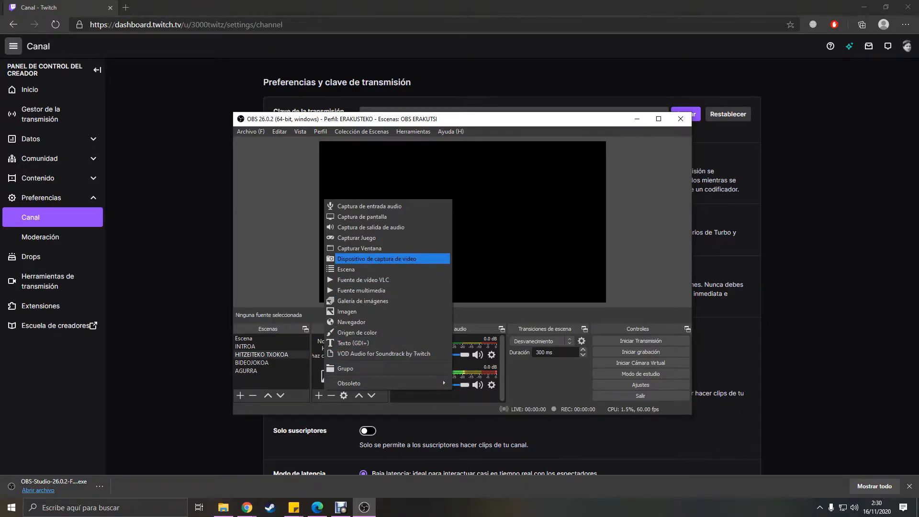
pyautogui.click(376, 259)
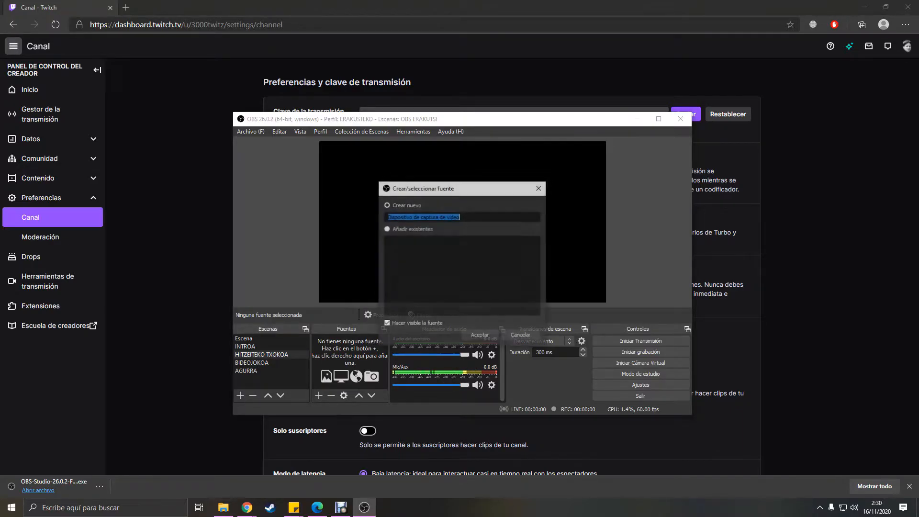
pyautogui.write('WEBCAM')
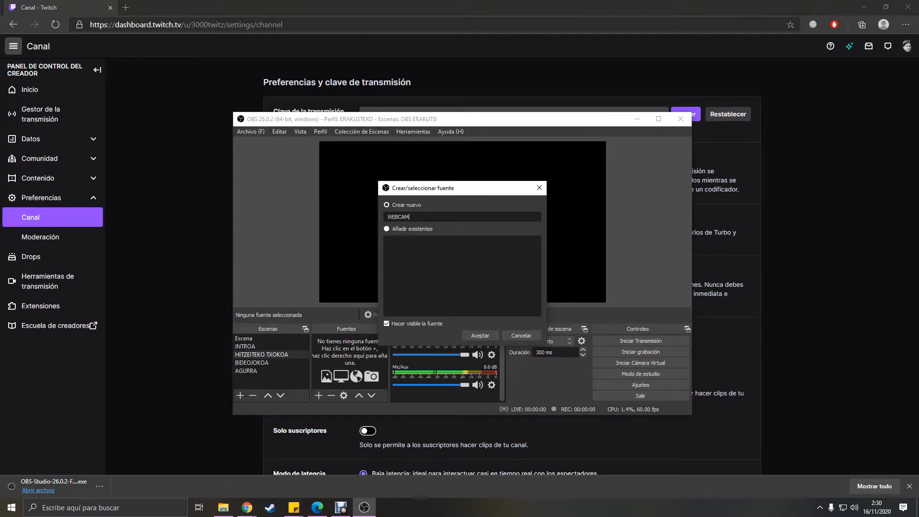
pyautogui.press('Return')
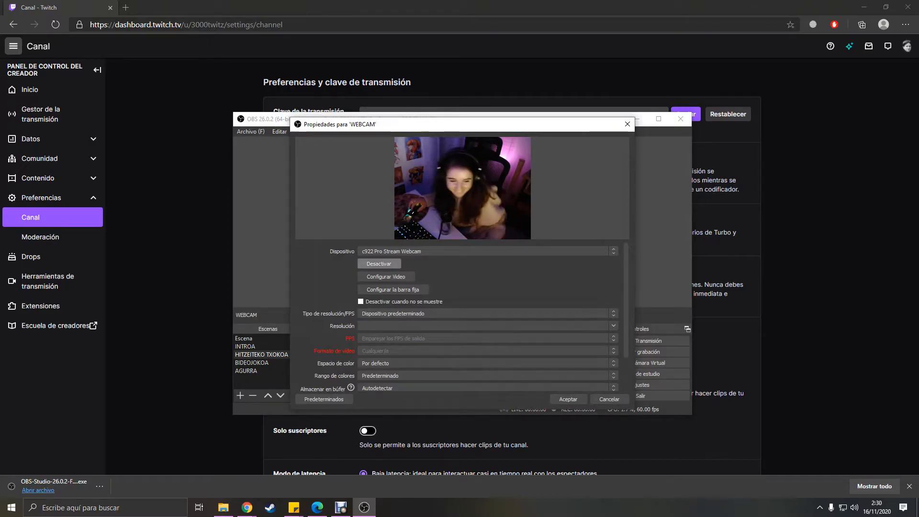
# Set the WEBCAM source to the c922 Pro Stream Webcam with a custom resolution of 1280x720, and accept the properties
pyautogui.click(401, 251)
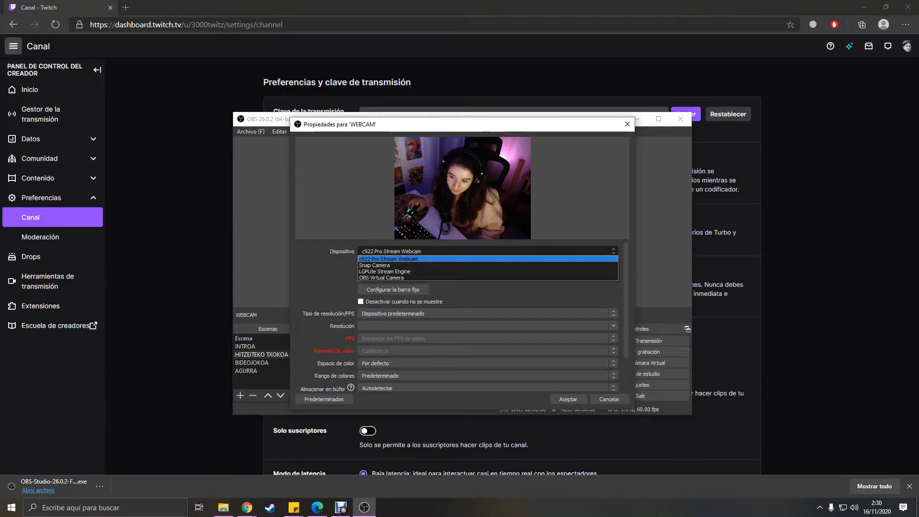
pyautogui.click(388, 259)
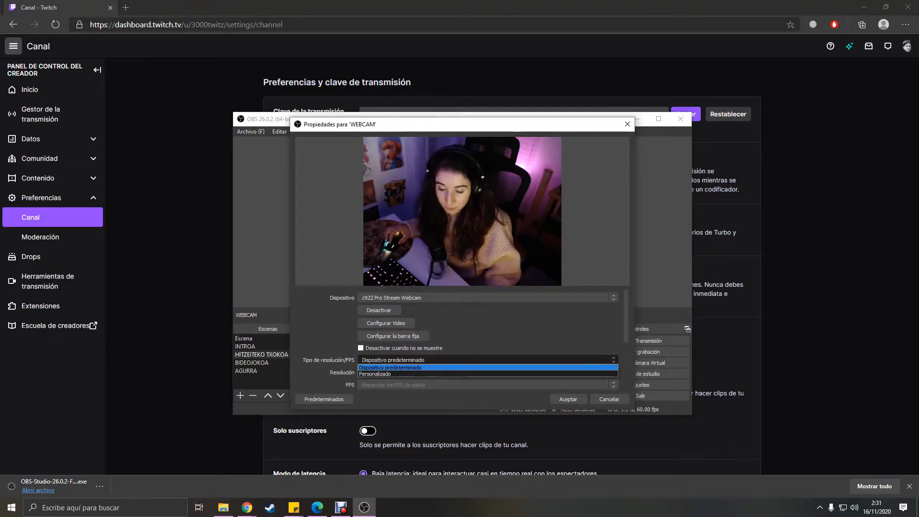
pyautogui.click(376, 374)
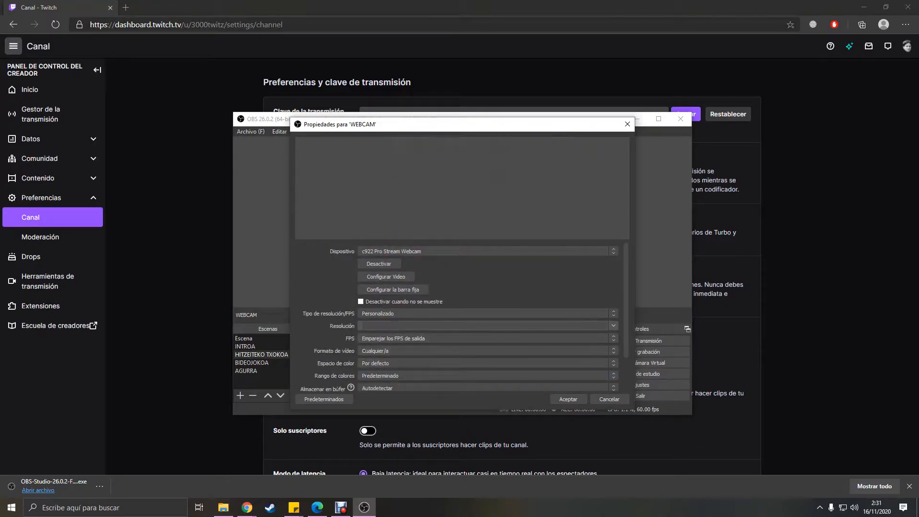
pyautogui.click(614, 326)
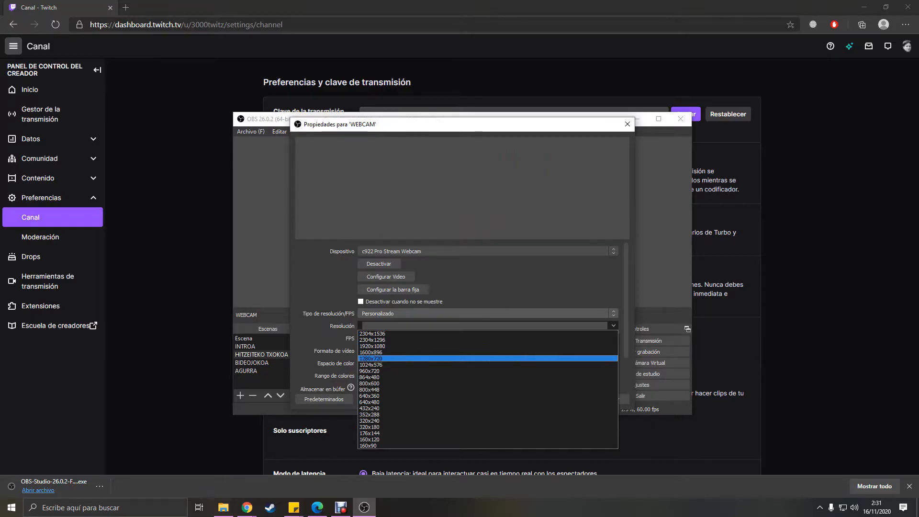
pyautogui.click(371, 358)
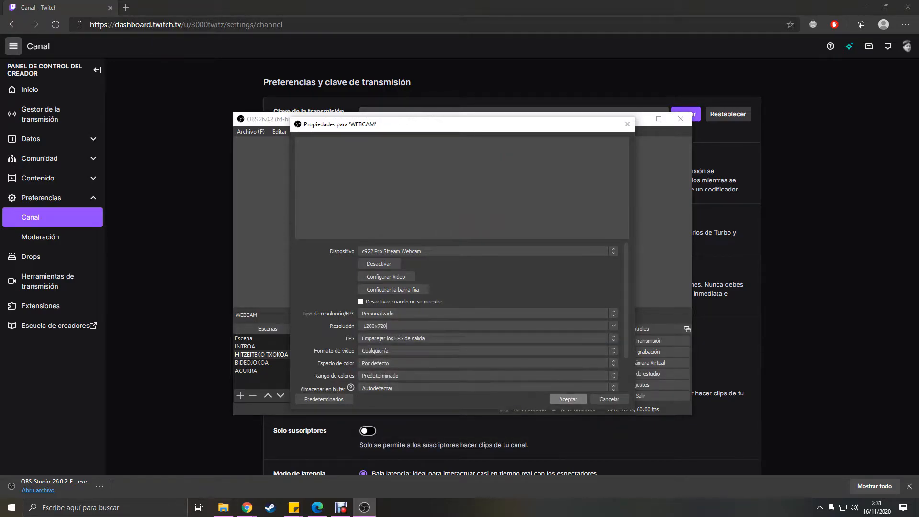
pyautogui.click(568, 399)
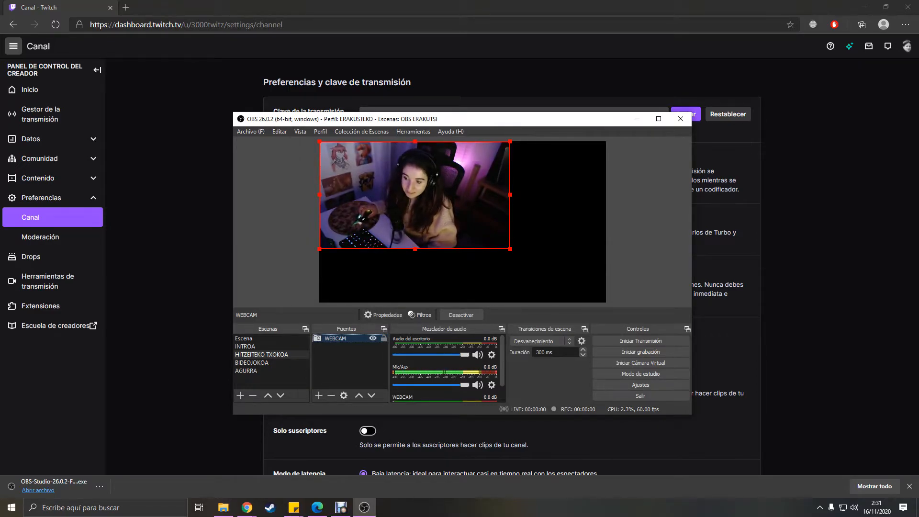
# Move the webcam image toward the middle of the preview canvas and make it slightly smaller
pyautogui.moveTo(414, 195); pyautogui.dragTo(444, 223)
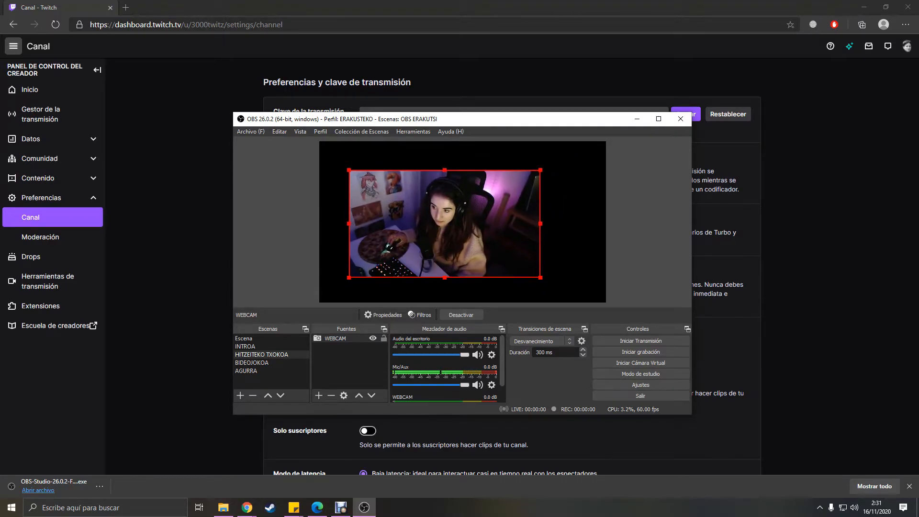
pyautogui.moveTo(445, 223); pyautogui.dragTo(465, 214)
pyautogui.moveTo(370, 160)
pyautogui.mouseDown()
pyautogui.moveTo(468, 216)
pyautogui.moveTo(375, 163)
pyautogui.mouseUp()
pyautogui.moveTo(468, 215); pyautogui.dragTo(451, 222)
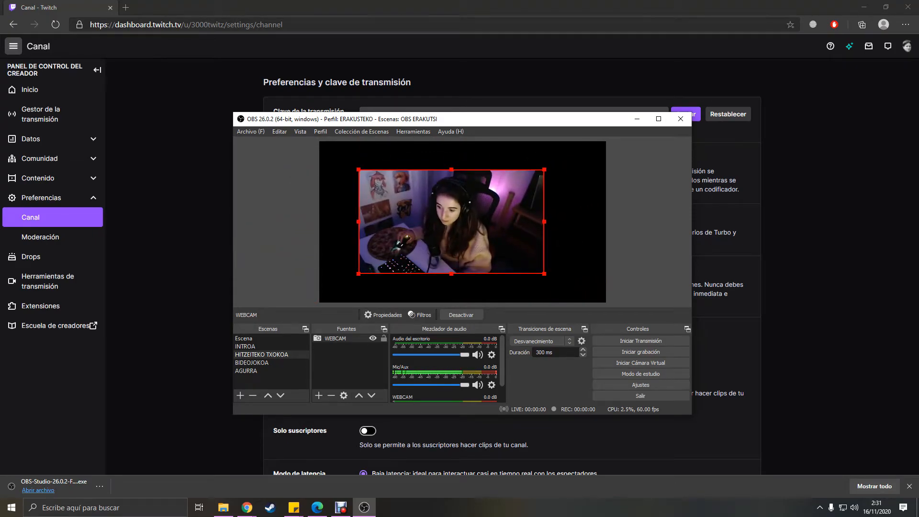
# Add a Fondo croma effect filter with its default name and settings to the WEBCAM source, and close the filters
pyautogui.rightClick(340, 338)
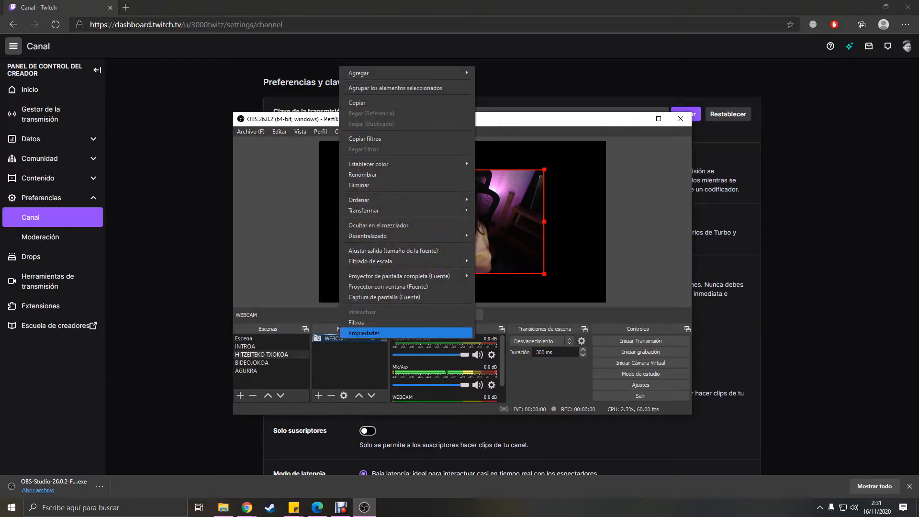
pyautogui.click(357, 322)
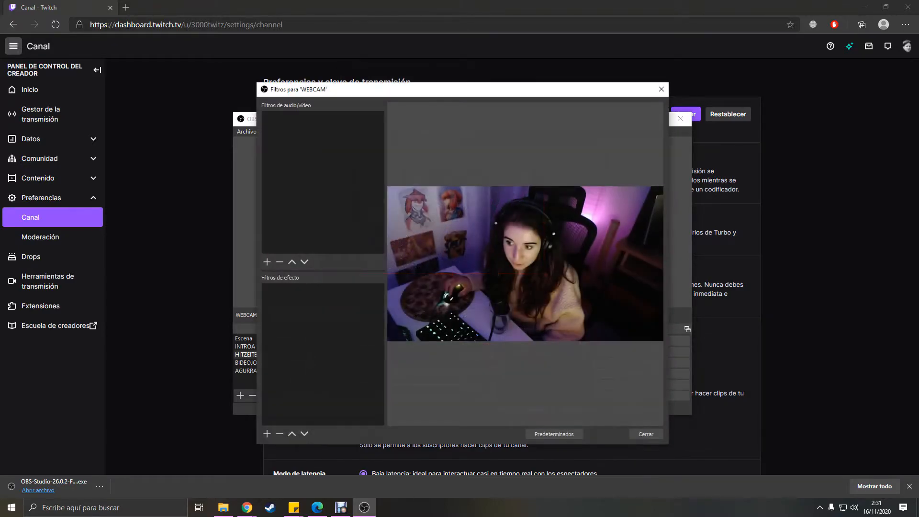
pyautogui.rightClick(340, 311)
pyautogui.moveTo(368, 316)
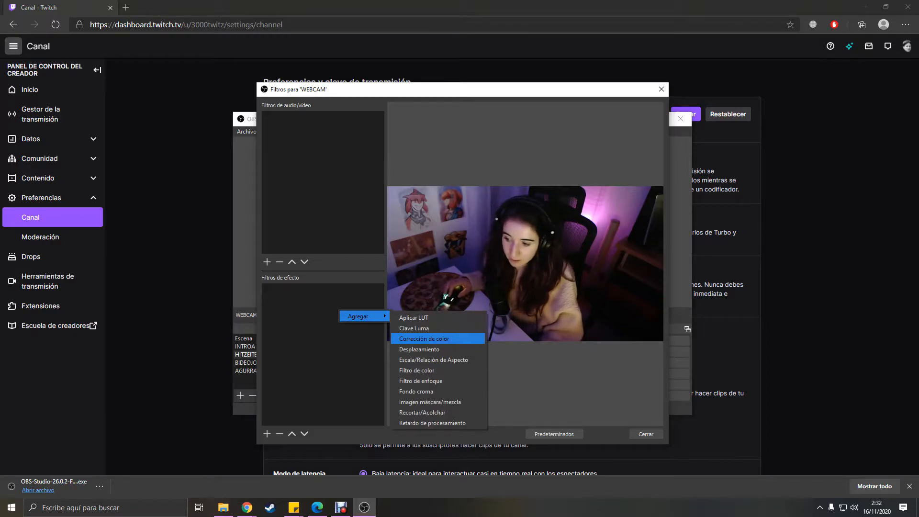
pyautogui.click(417, 391)
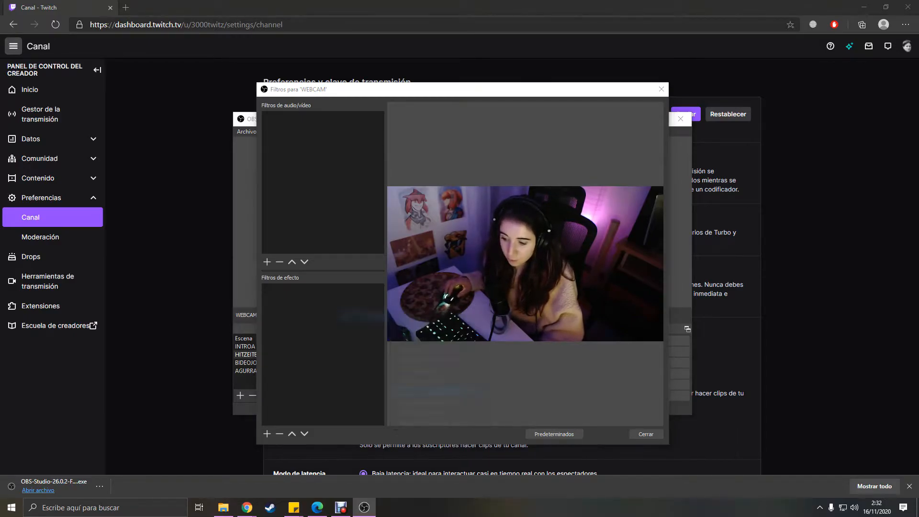
pyautogui.click(441, 285)
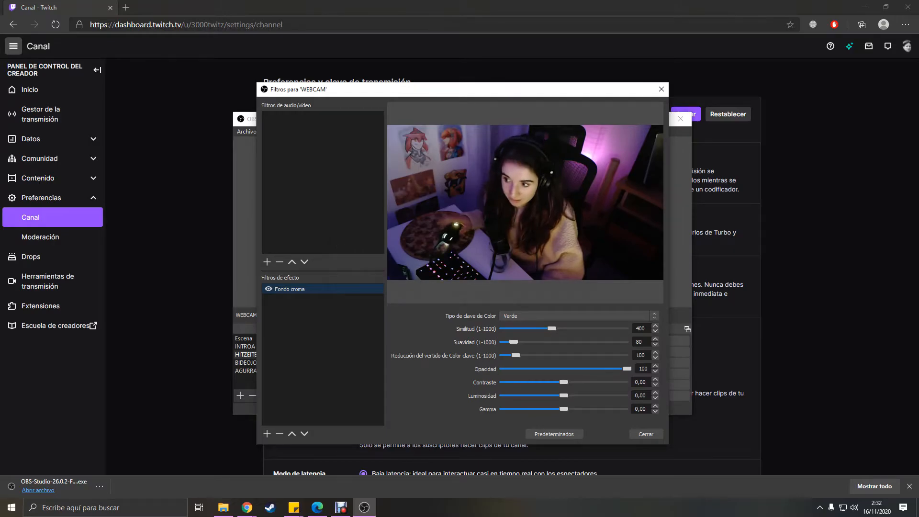
pyautogui.click(645, 434)
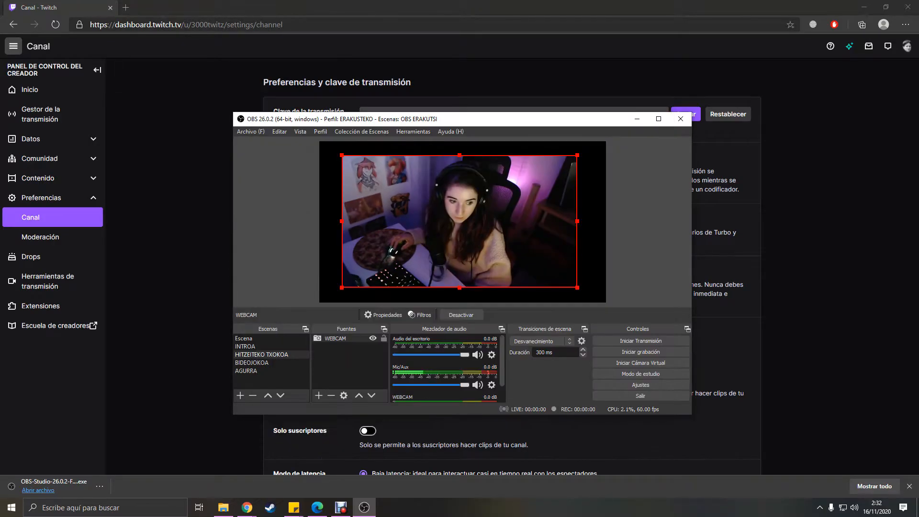
pyautogui.click(646, 239)
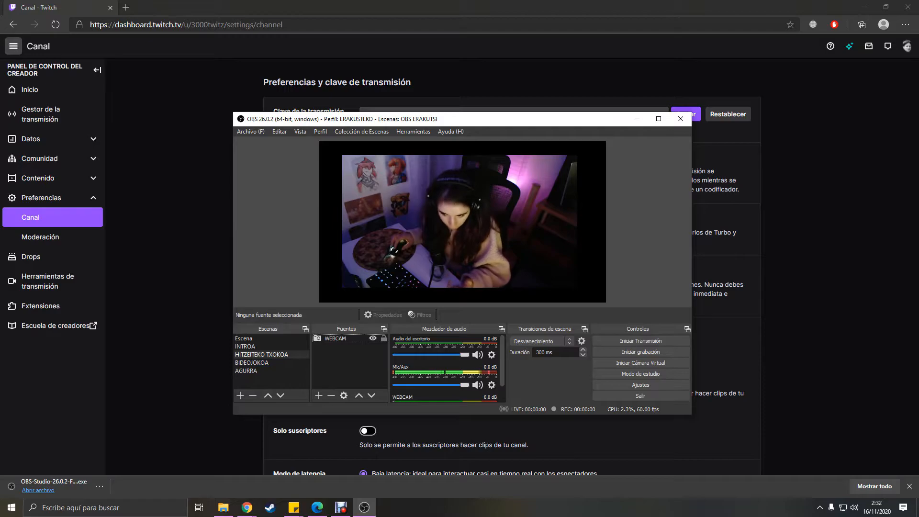
# Add an image source named OVERLAYA using ez jolasteko overlaya.png, and fit the webcam image to the full canvas behind it
pyautogui.click(318, 396)
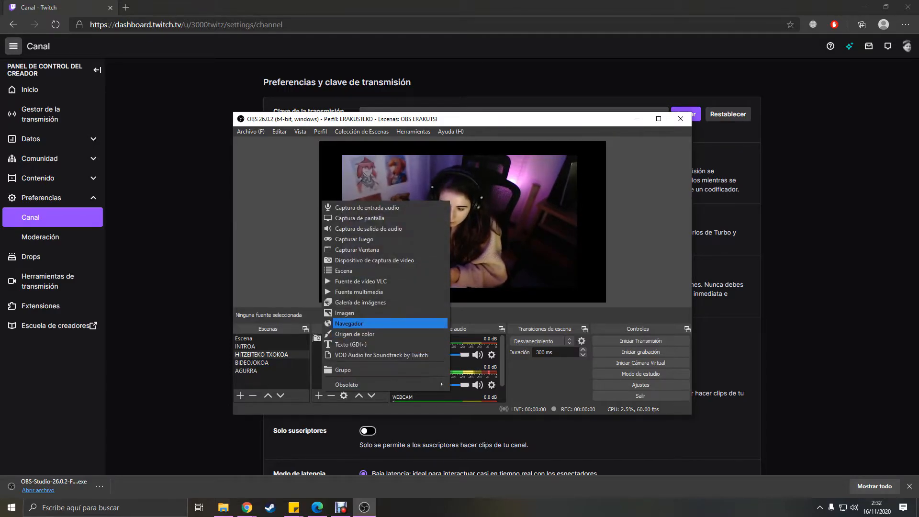
pyautogui.click(383, 312)
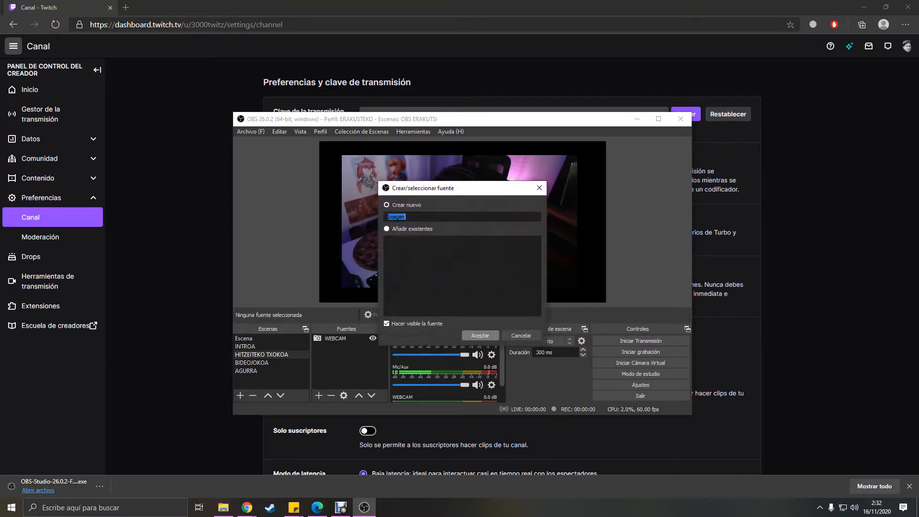
pyautogui.write('OVERLAYA')
pyautogui.press('Return')
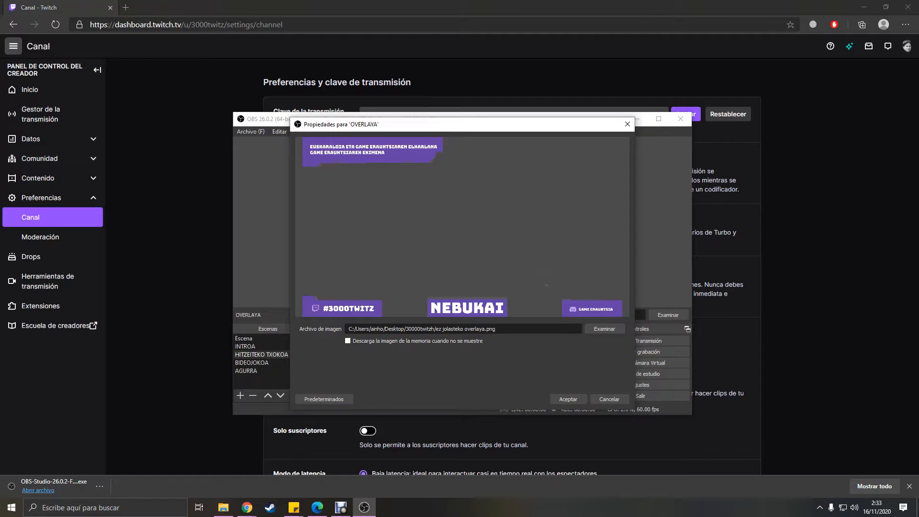
pyautogui.press('Return')
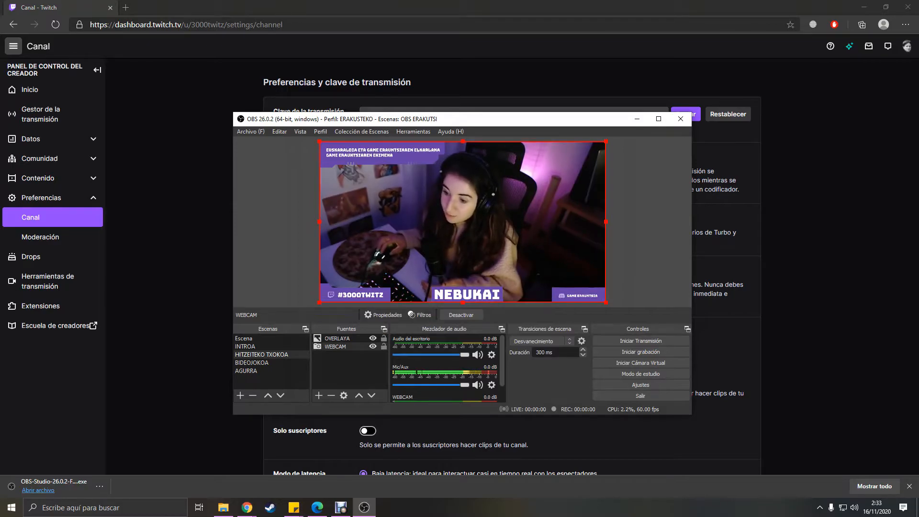
pyautogui.click(350, 372)
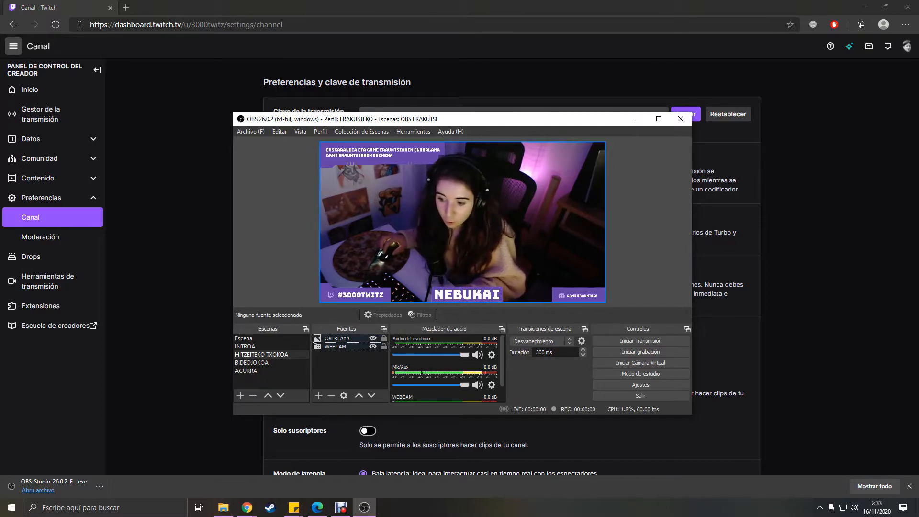
# Try moving the WEBCAM source above OVERLAYA in the source order of the HITZEITEKO TXOKOA scene
pyautogui.click(338, 338)
pyautogui.click(336, 346)
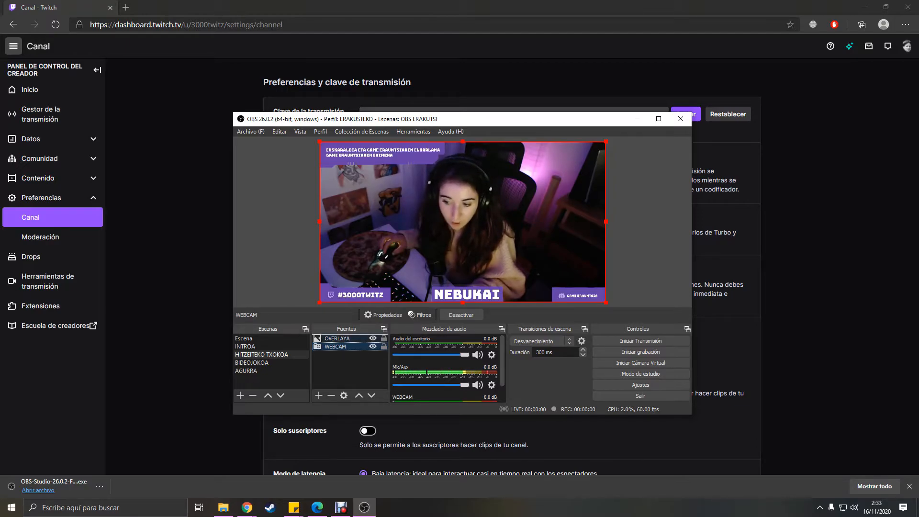
pyautogui.moveTo(335, 347); pyautogui.dragTo(337, 336)
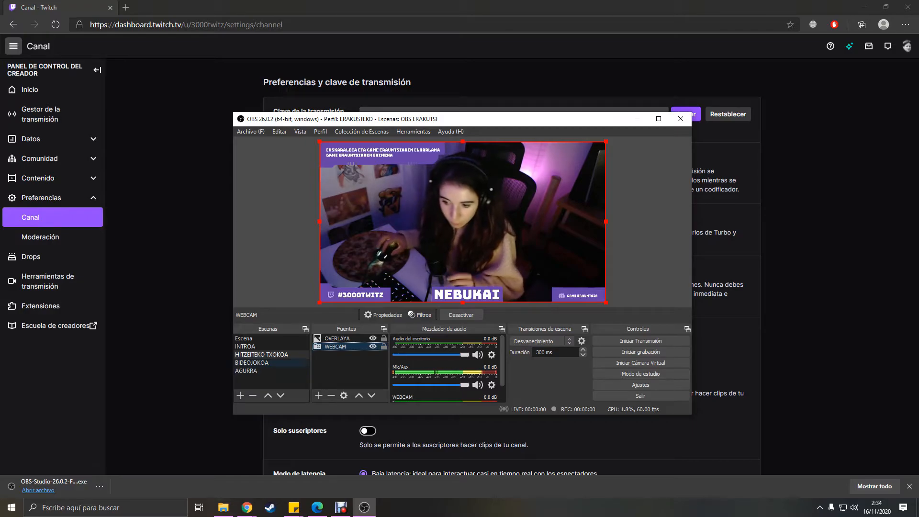
# Add the existing WEBCAM source to the BIDEOJOKOA scene, and place it at reduced size in the canvas's lower-right corner
pyautogui.rightClick(339, 354)
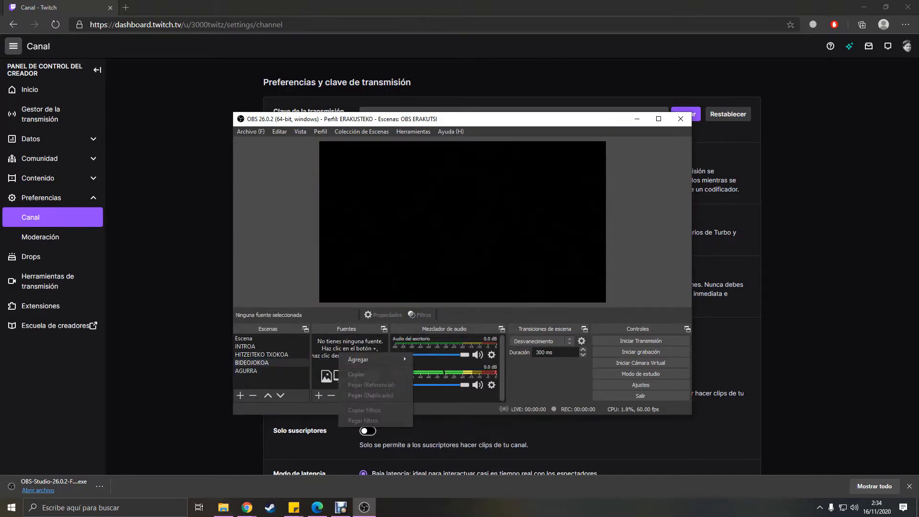
pyautogui.moveTo(364, 359)
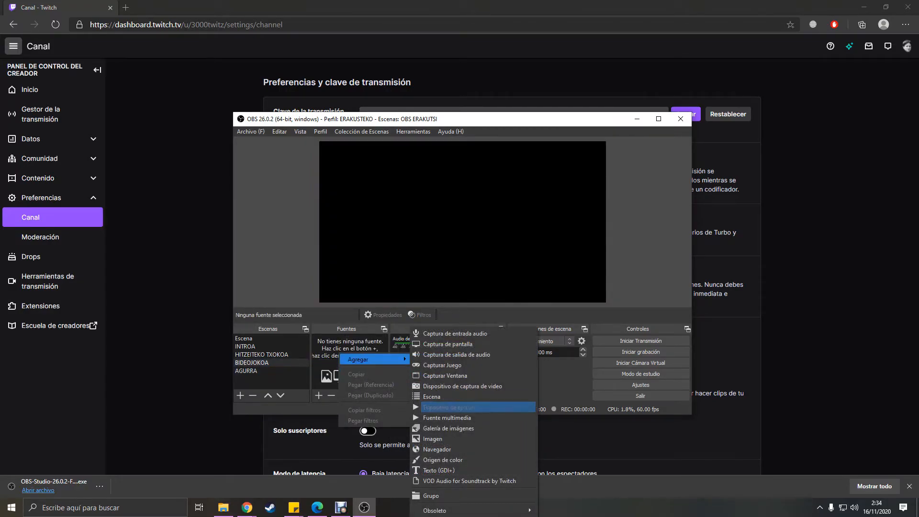
pyautogui.click(462, 385)
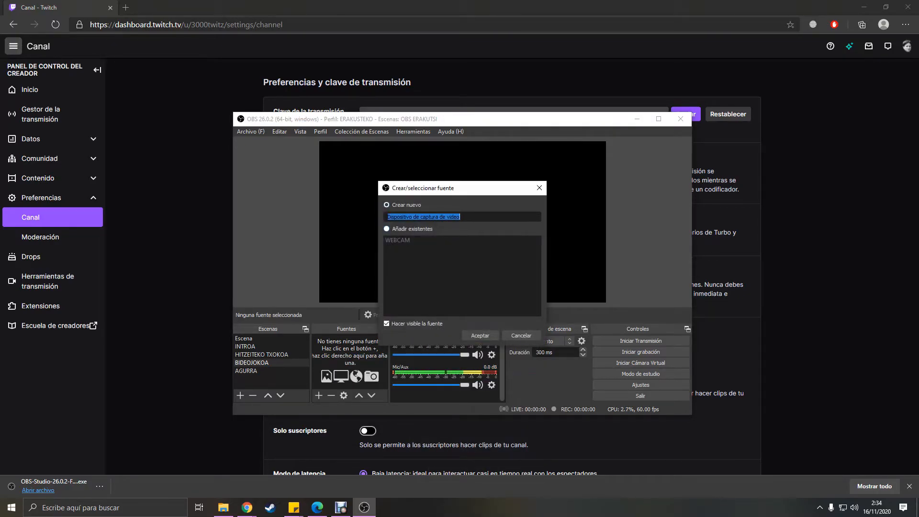
pyautogui.click(387, 229)
pyautogui.click(397, 240)
pyautogui.click(481, 336)
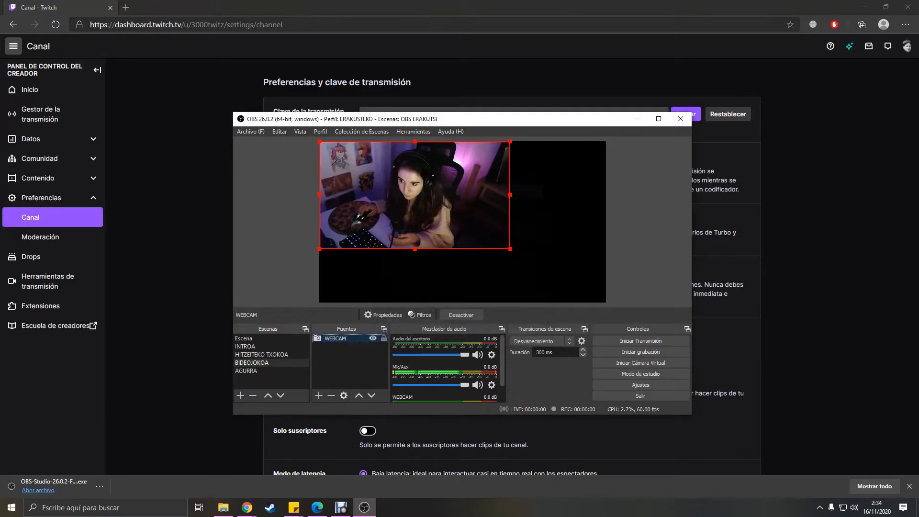
pyautogui.moveTo(319, 142); pyautogui.dragTo(365, 167)
pyautogui.moveTo(438, 208); pyautogui.dragTo(533, 262)
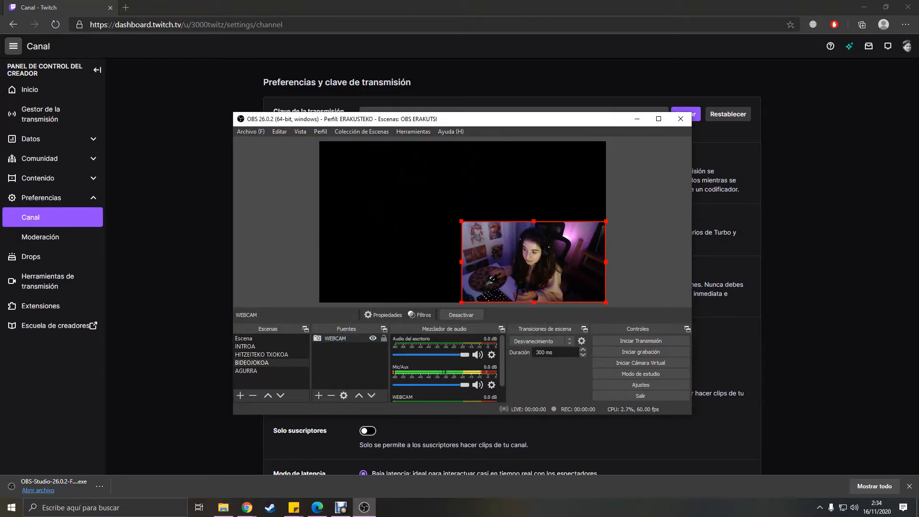
# Add a new Capturar Juego source named donut to the BIDEOJOKOA scene
pyautogui.rightClick(346, 352)
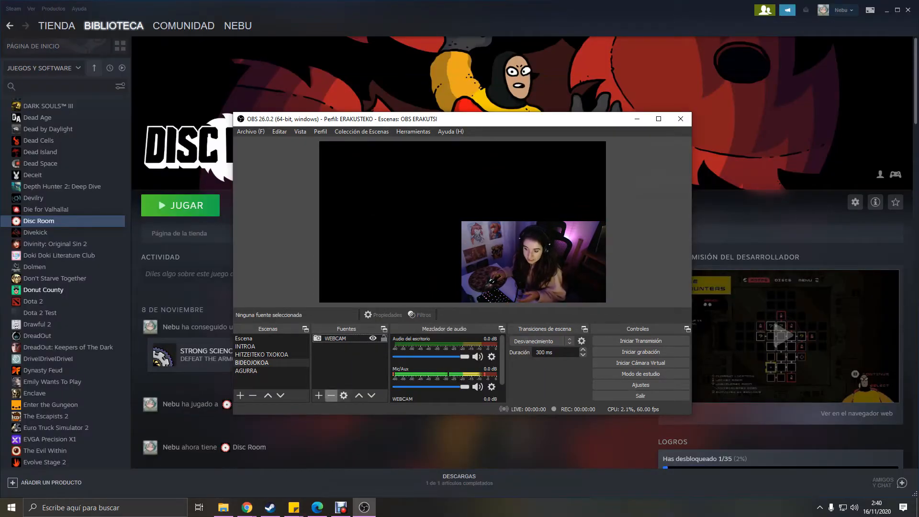
pyautogui.click(318, 395)
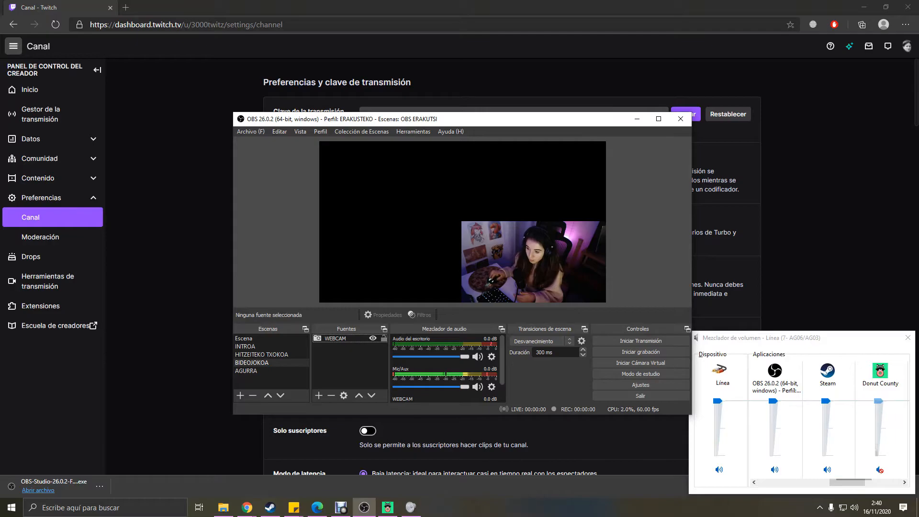
pyautogui.click(318, 395)
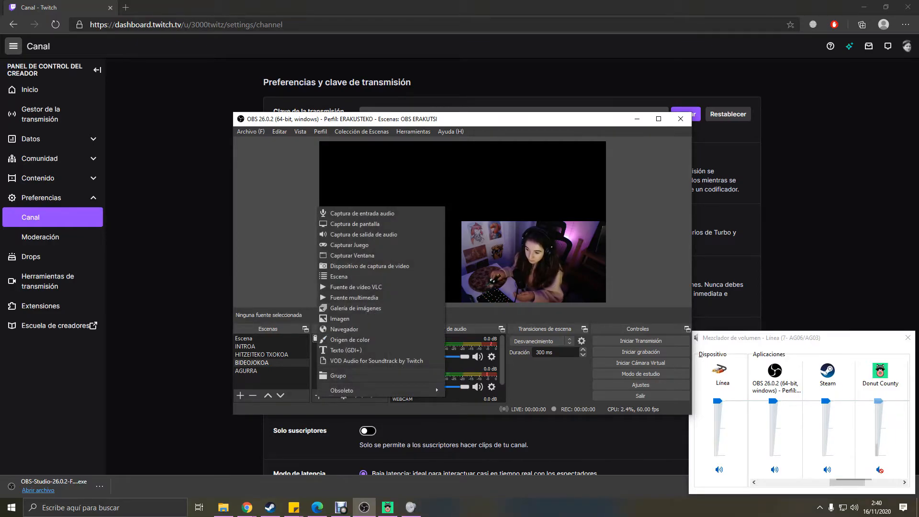
pyautogui.click(349, 245)
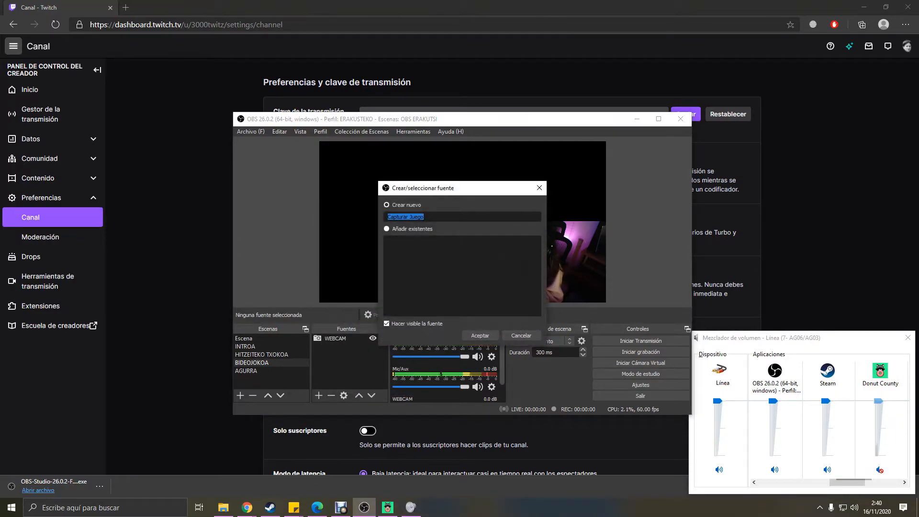
pyautogui.write('donut')
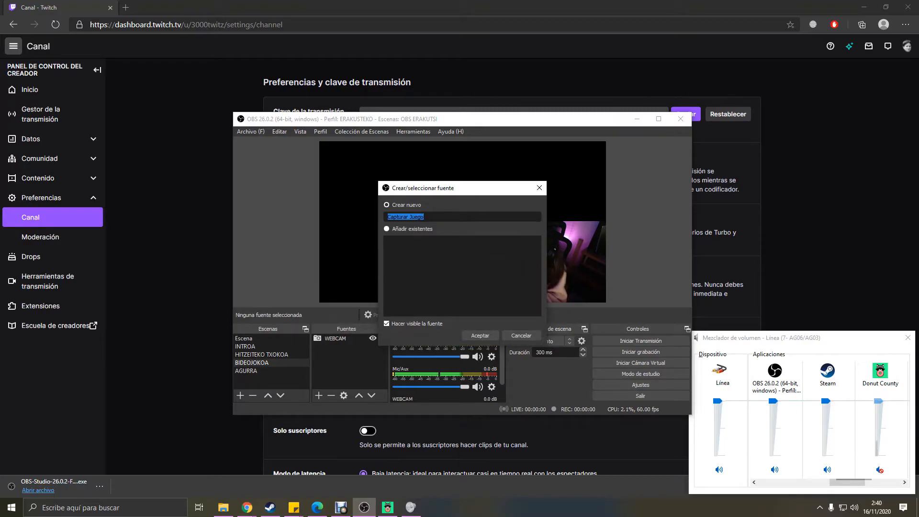
pyautogui.press('Return')
# Set the donut source to Capturar ventana específica with the [DonutCounty.exe]: Donut County window, and accept the properties
pyautogui.click(478, 322)
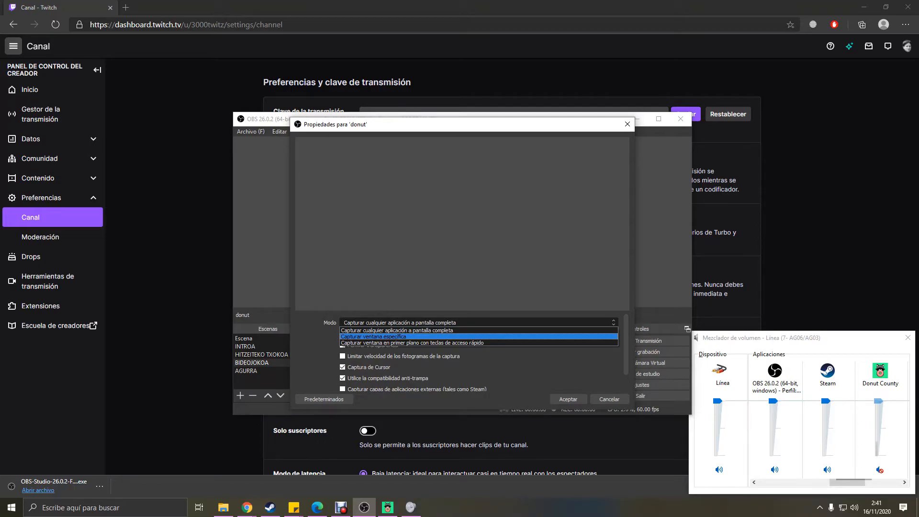
pyautogui.click(430, 337)
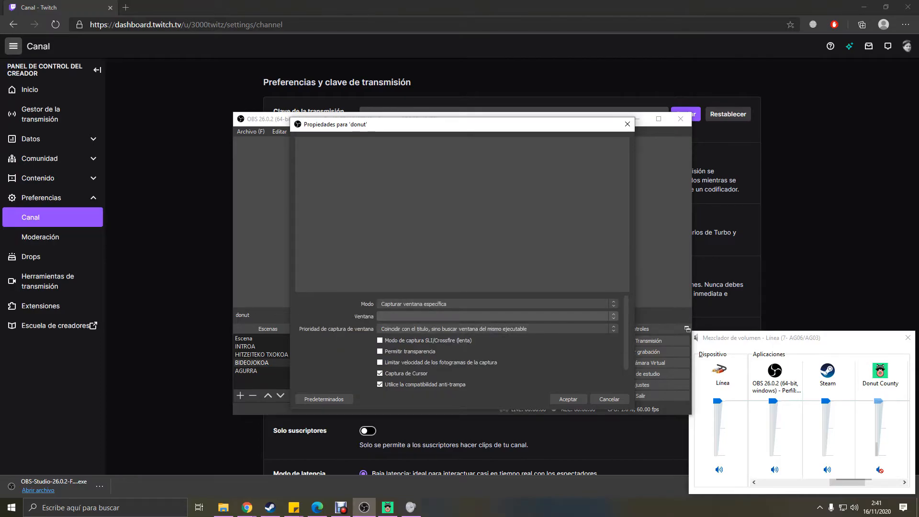
pyautogui.click(431, 316)
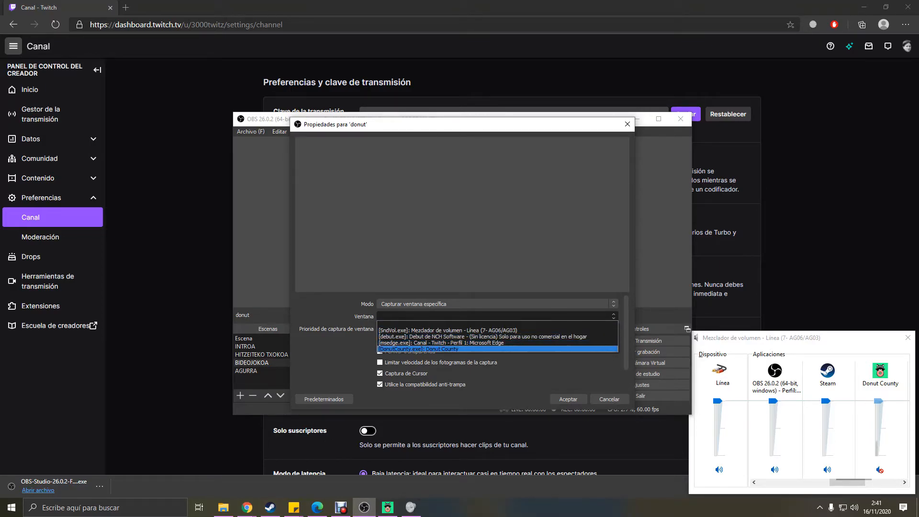
pyautogui.press('Return')
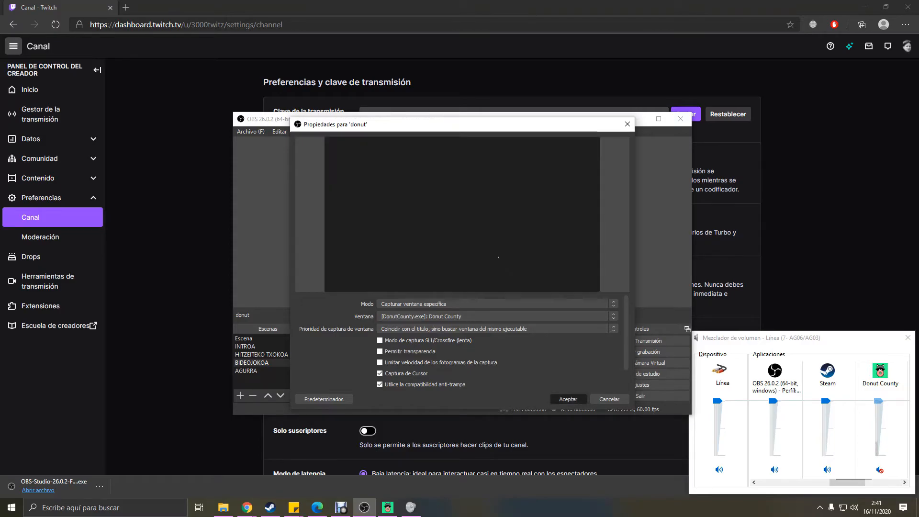
pyautogui.press('Return')
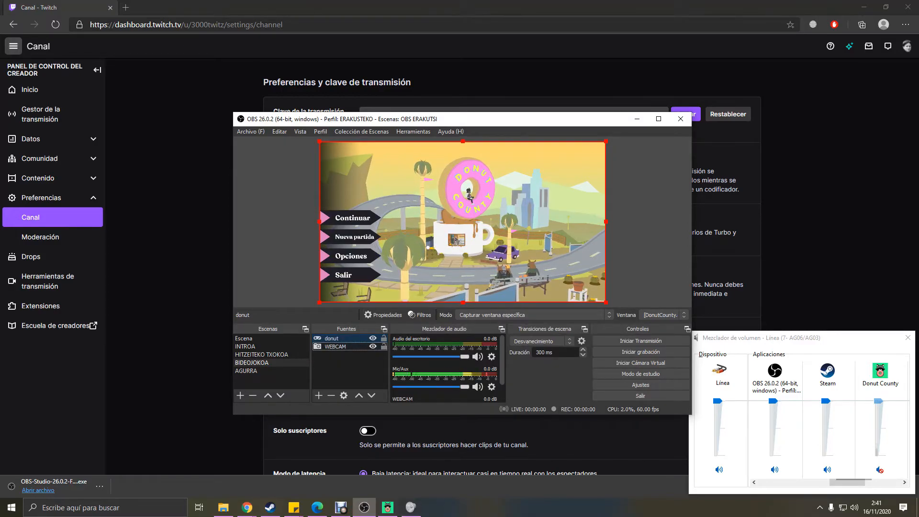
# Raise WEBCAM above the donut source, shrink its image, and place it slightly in from the canvas's lower-right corner
pyautogui.click(335, 346)
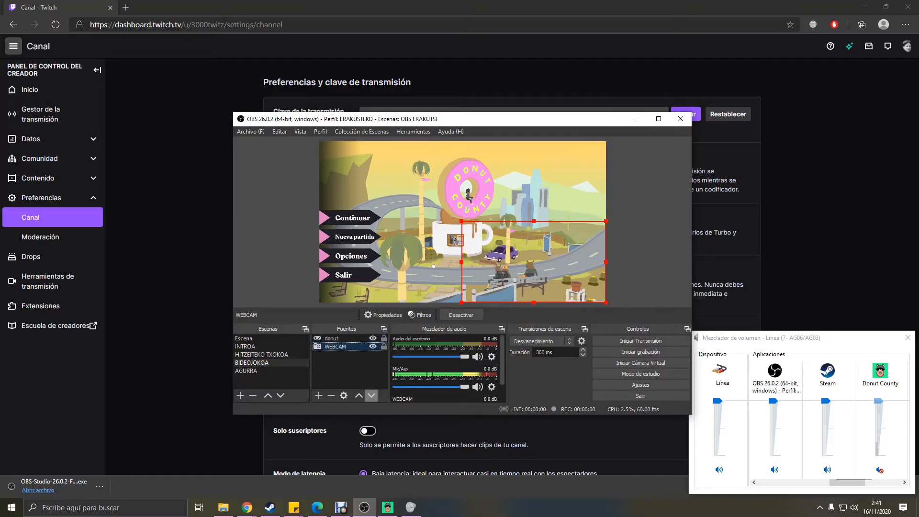
pyautogui.click(359, 396)
pyautogui.moveTo(462, 221); pyautogui.dragTo(520, 254)
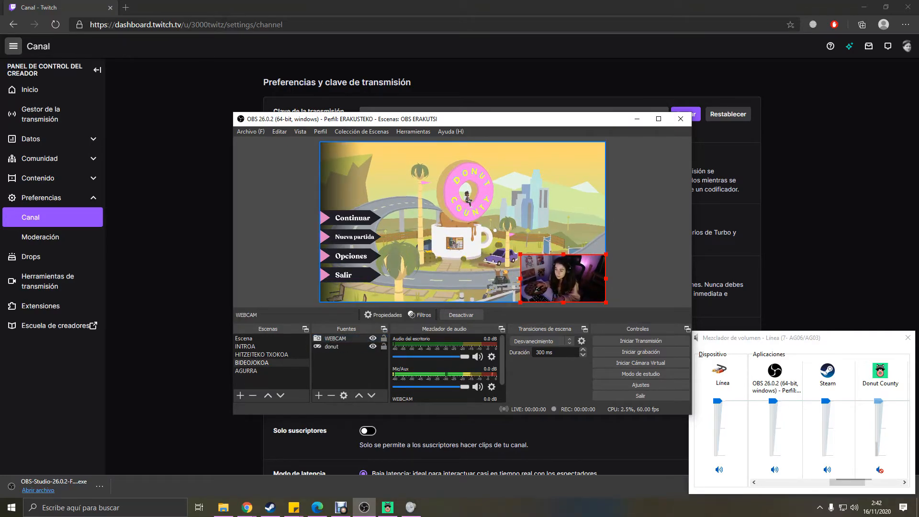
pyautogui.moveTo(566, 287); pyautogui.dragTo(559, 278)
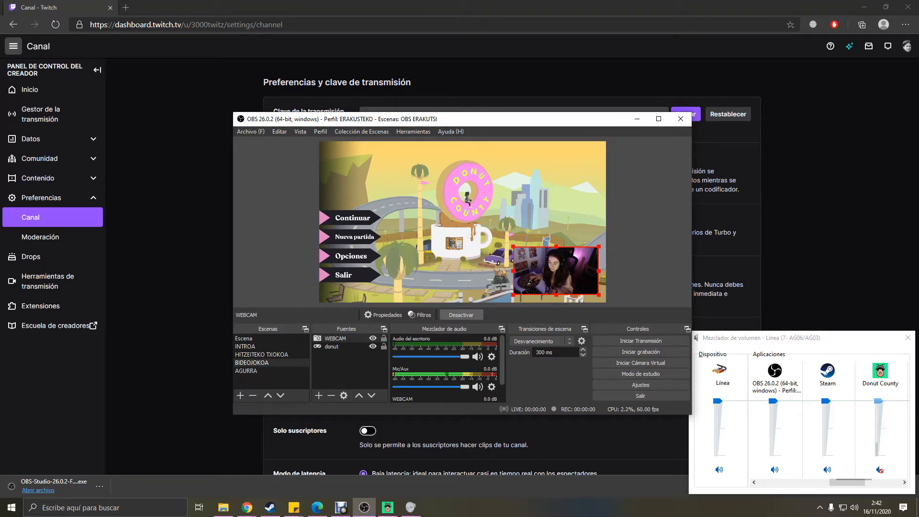
# Add an image source named webcamoverlay to the BIDEOJOKOA scene using jolasteko overlaya.png
pyautogui.rightClick(374, 364)
pyautogui.moveTo(402, 369)
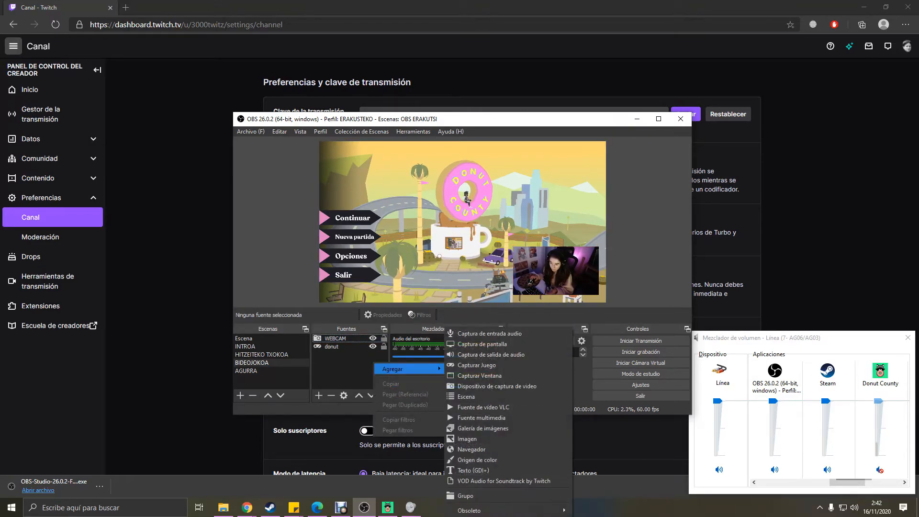
pyautogui.click(466, 439)
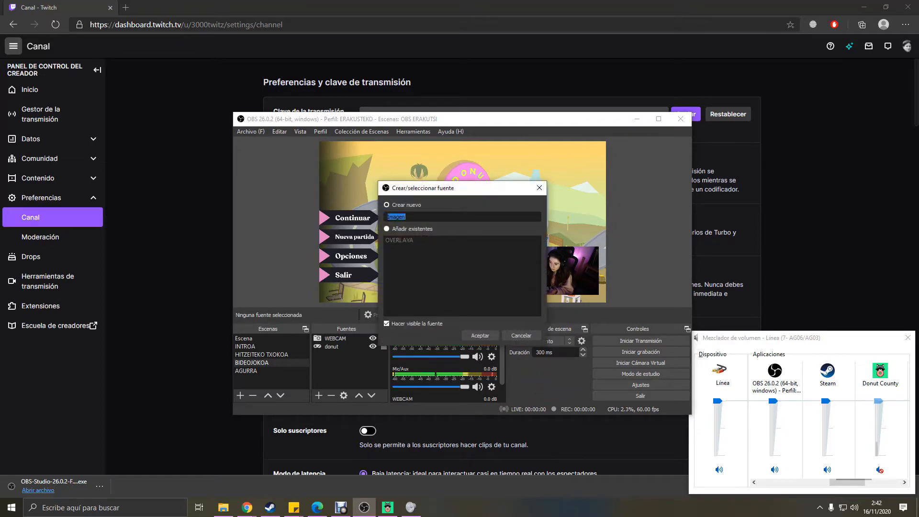
pyautogui.write('webc')
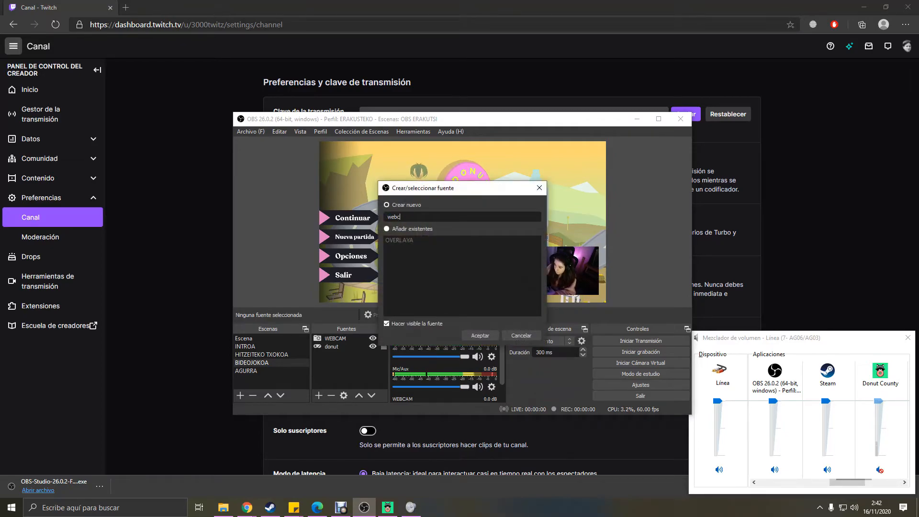
pyautogui.write('amoverlay')
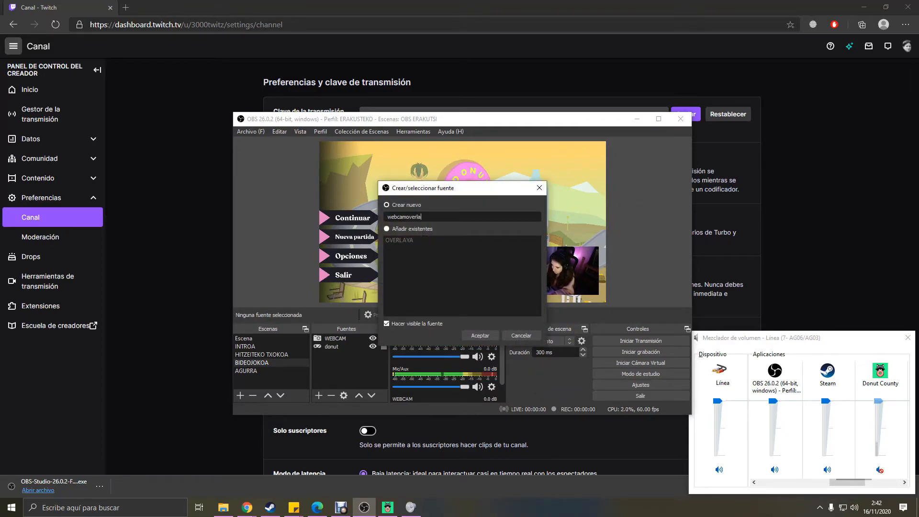
pyautogui.press('Return')
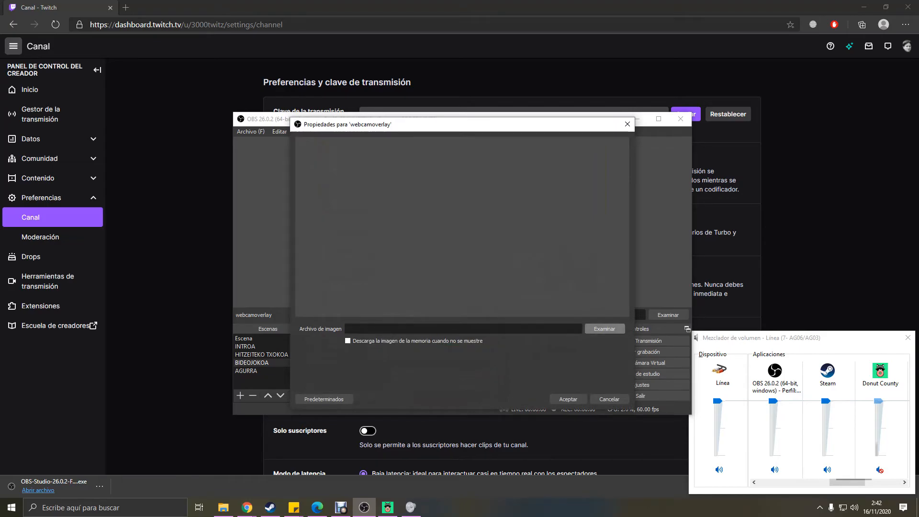
pyautogui.click(605, 328)
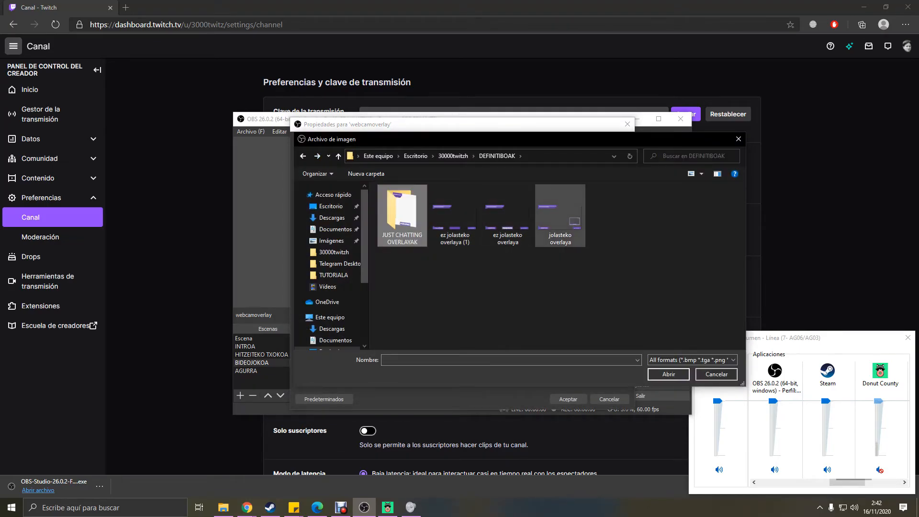
pyautogui.doubleClick(559, 215)
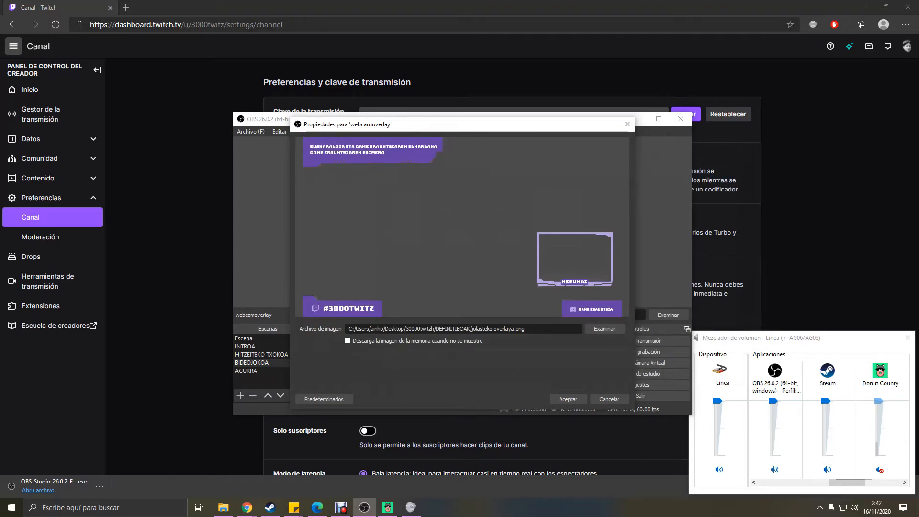
pyautogui.click(568, 399)
# Move the webcam image behind the overlay's camera frame and resize it to the frame's height
pyautogui.click(587, 267)
pyautogui.moveTo(587, 267)
pyautogui.mouseDown()
pyautogui.moveTo(575, 256)
pyautogui.moveTo(590, 265)
pyautogui.mouseUp()
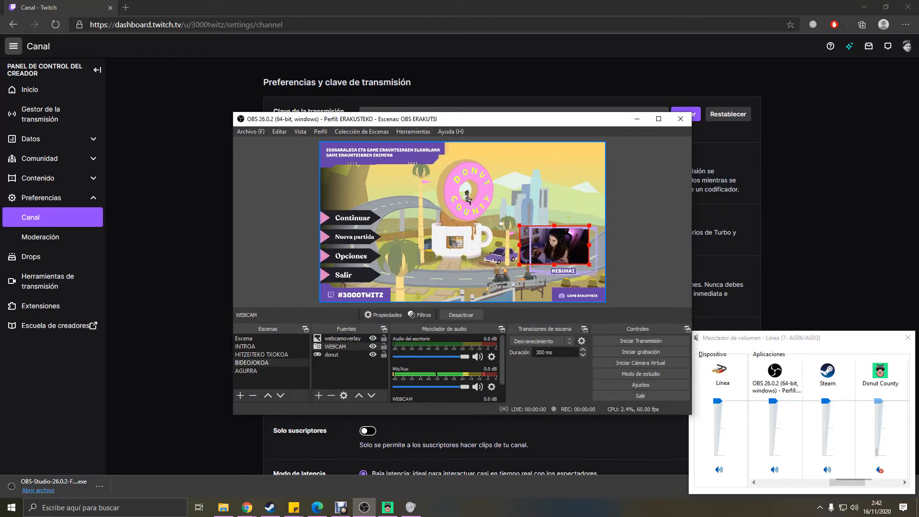
pyautogui.moveTo(590, 265); pyautogui.dragTo(595, 269)
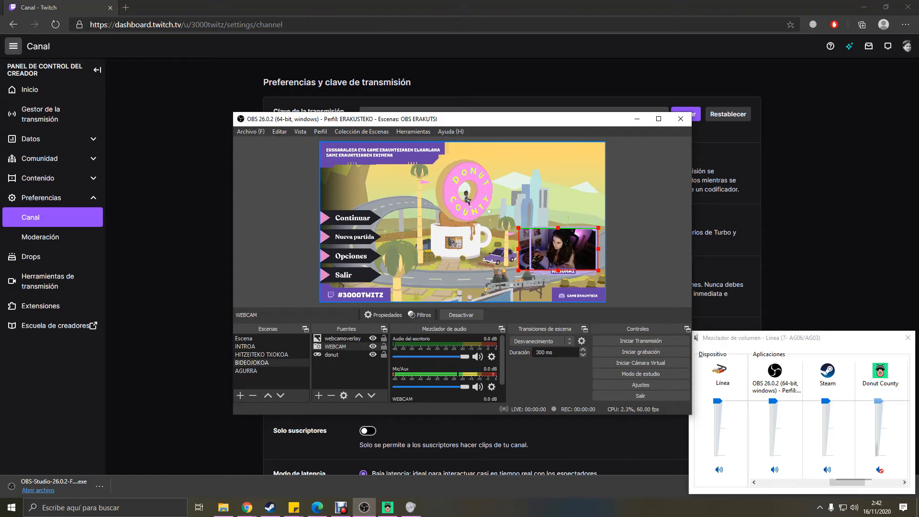
# Crop the webcam image's sides so it fits inside the overlay's camera frame, and deselect it
pyautogui.press('alt')
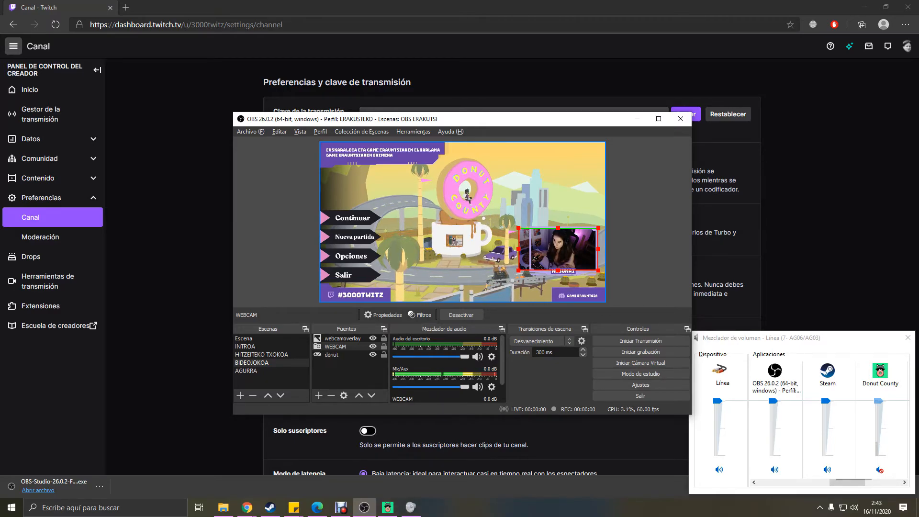
pyautogui.moveTo(518, 248); pyautogui.dragTo(525, 248)
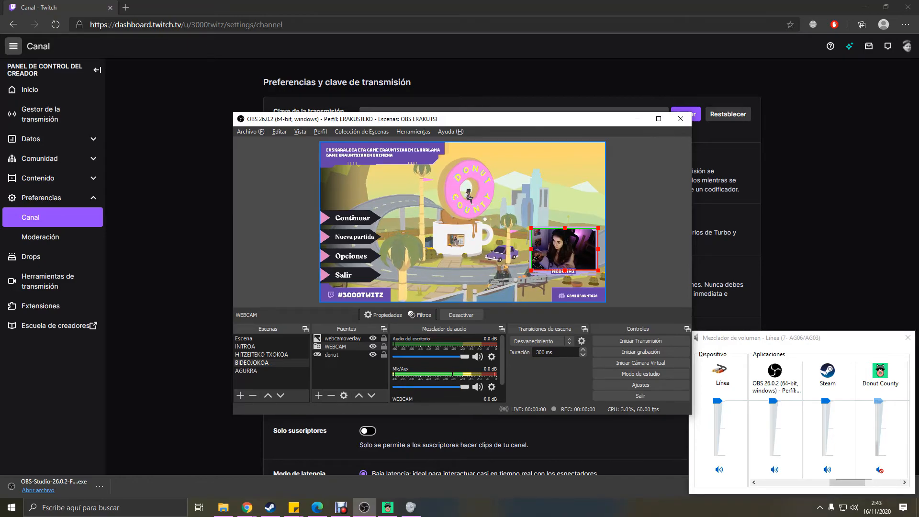
pyautogui.click(546, 205)
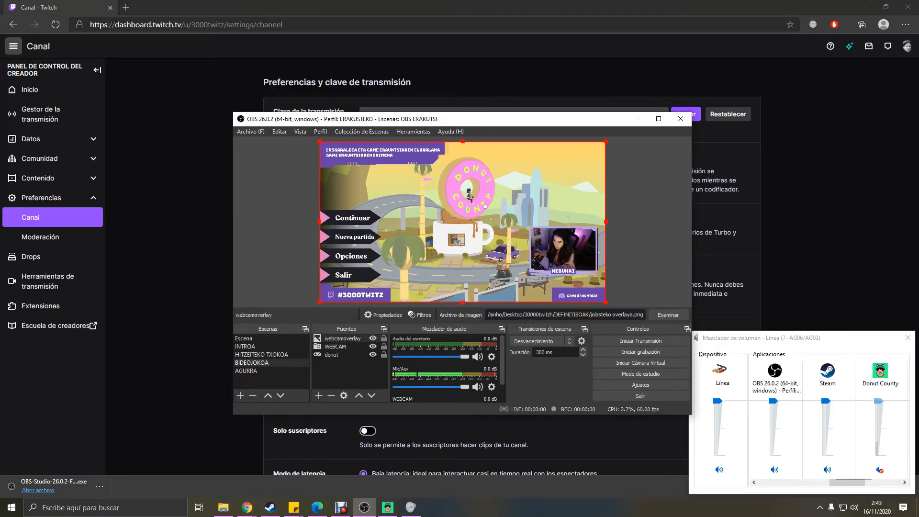
pyautogui.click(565, 241)
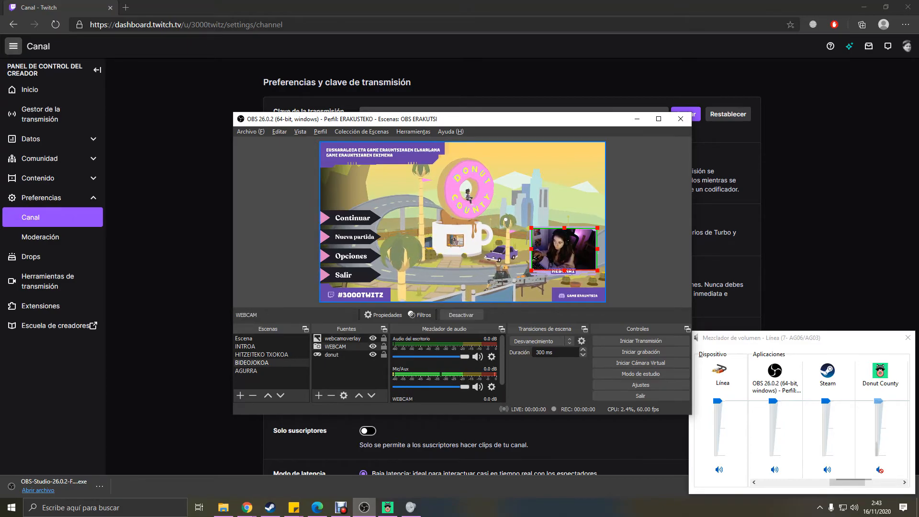
pyautogui.click(500, 204)
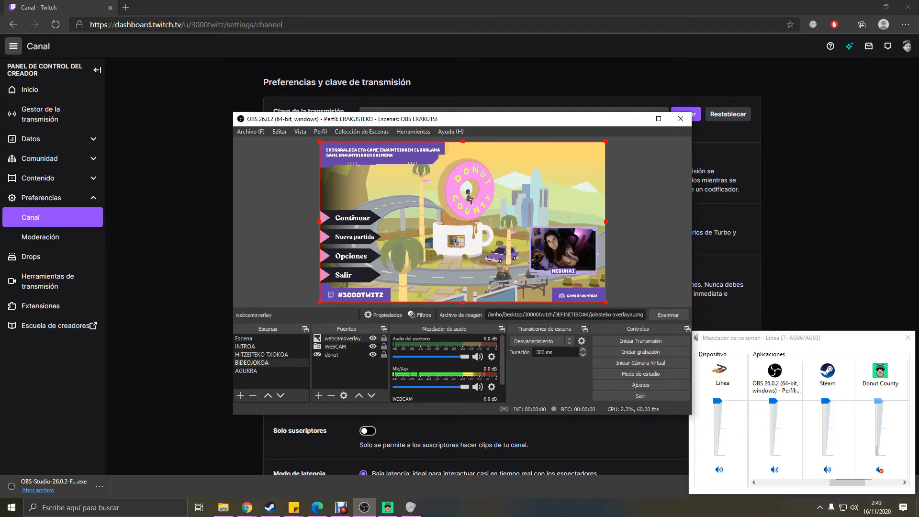
# Switch to the HITZEITEKO TXOKOA scene
pyautogui.click(262, 355)
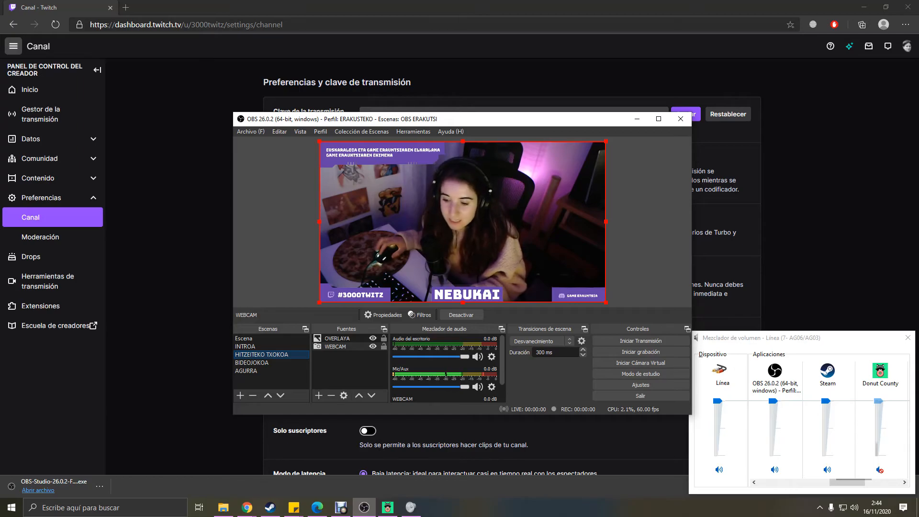
# Add a new media source named intro videoa to the INTROA scene
pyautogui.click(259, 346)
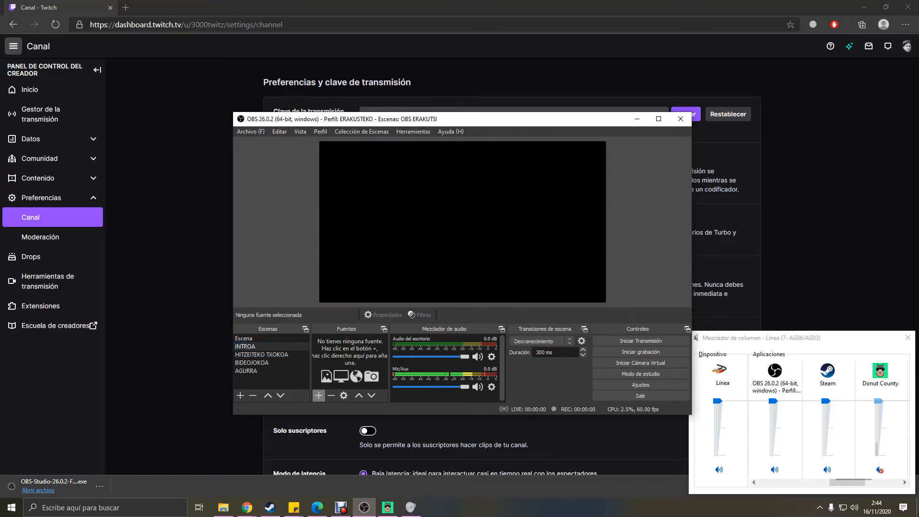
pyautogui.click(319, 395)
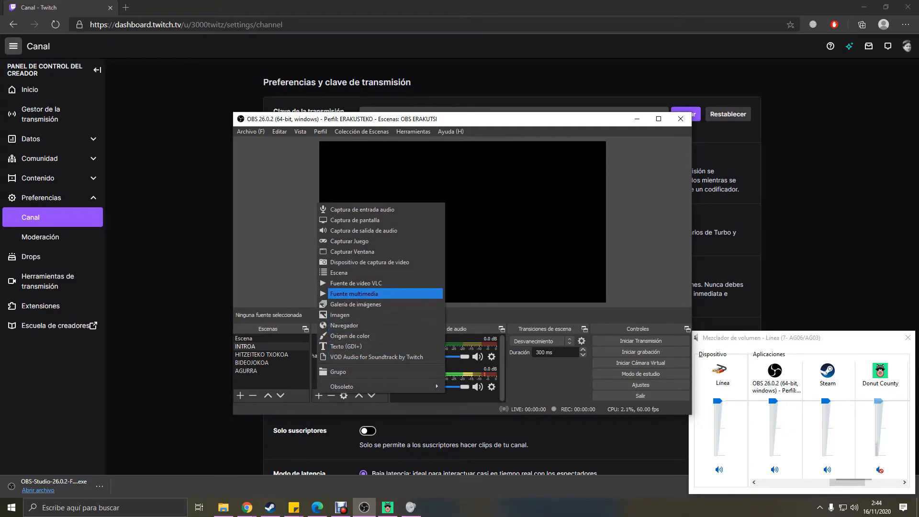
pyautogui.click(354, 293)
pyautogui.write('intro v')
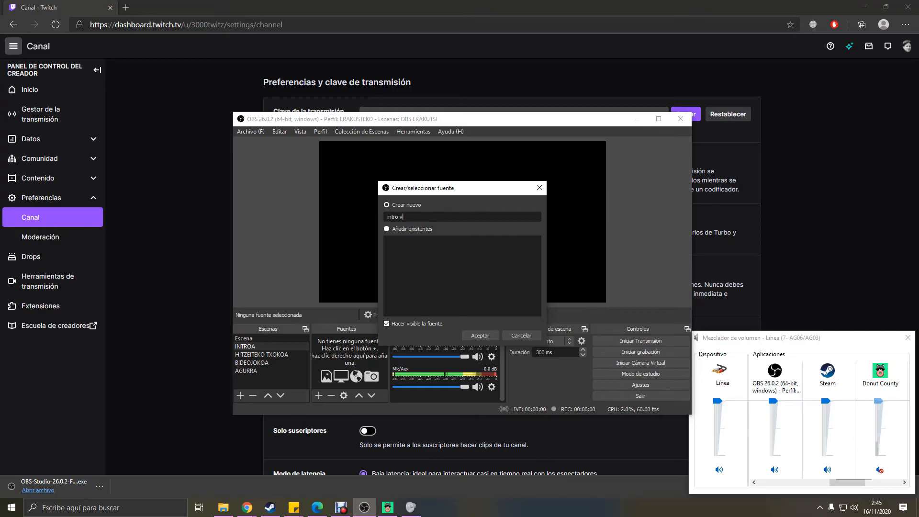
pyautogui.write('ideoa')
pyautogui.press('Return')
# Load the local file 8c052a386811247a5d25069f64c6b345.mp4 into the intro videoa source with looping enabled, and accept its properties
pyautogui.click(590, 326)
pyautogui.doubleClick(718, 211)
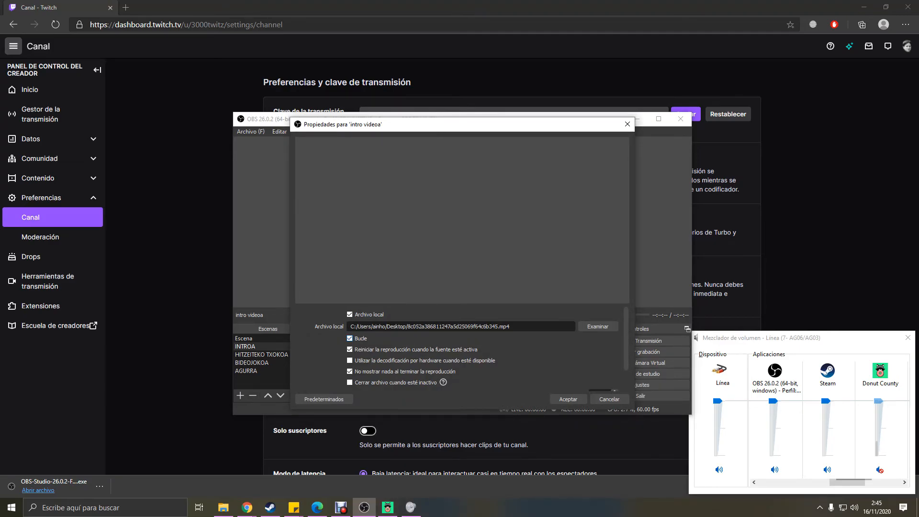
pyautogui.click(568, 399)
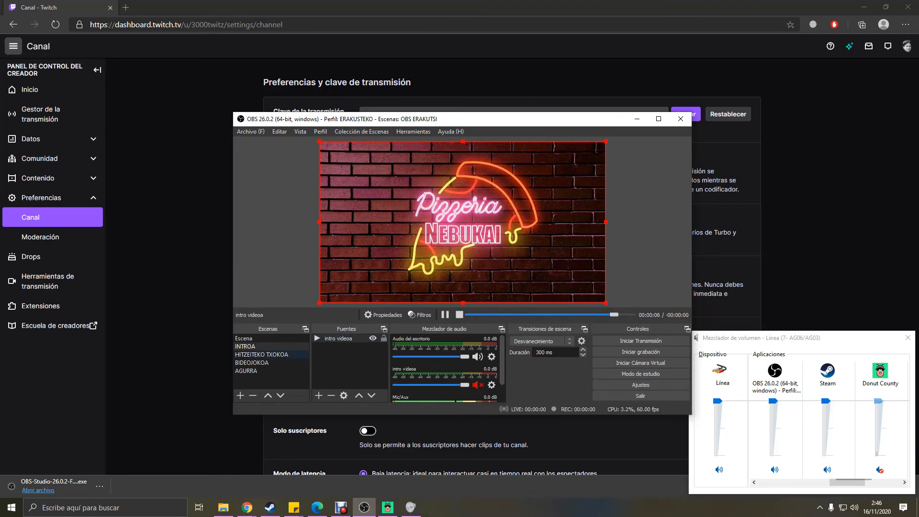
# Return to the HITZEITEKO TXOKOA scene
pyautogui.click(261, 355)
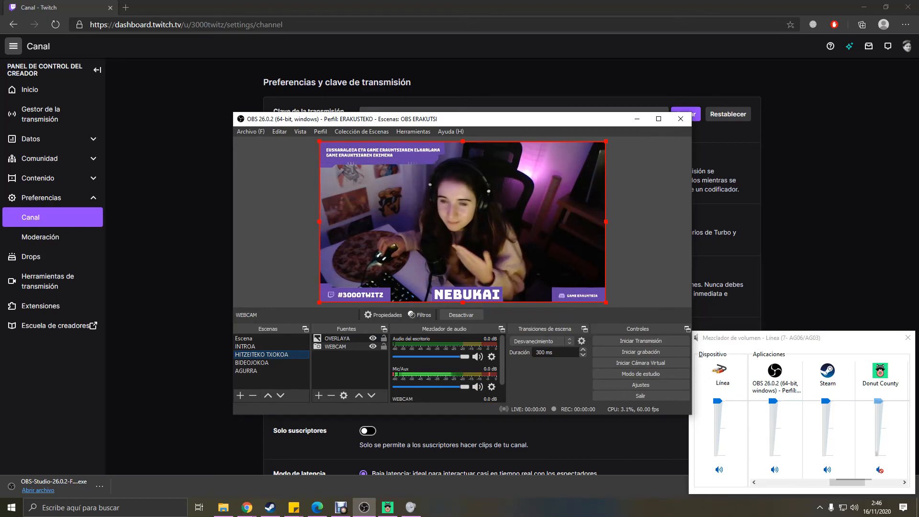